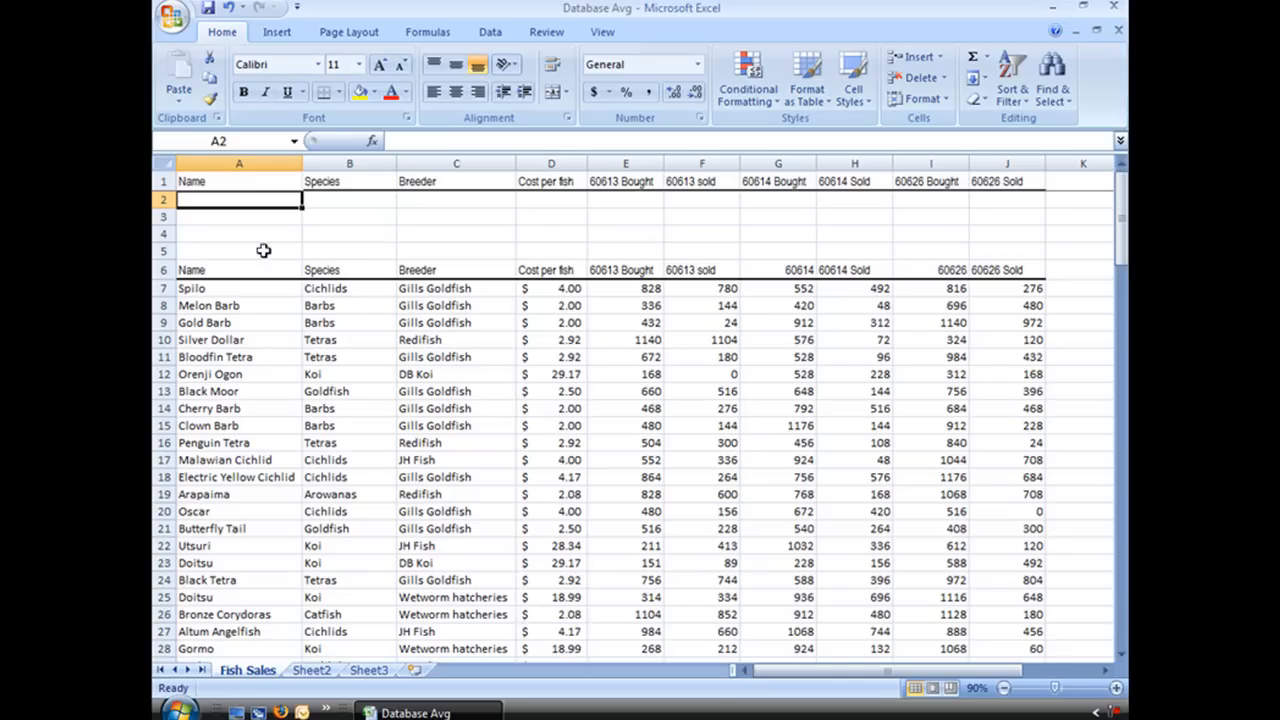
Step: Select the named range Data and look through its fish records and the header rows above them
{"action": "left_click", "coordinate": [293, 141]}
{"action": "left_click", "coordinate": [225, 172]}
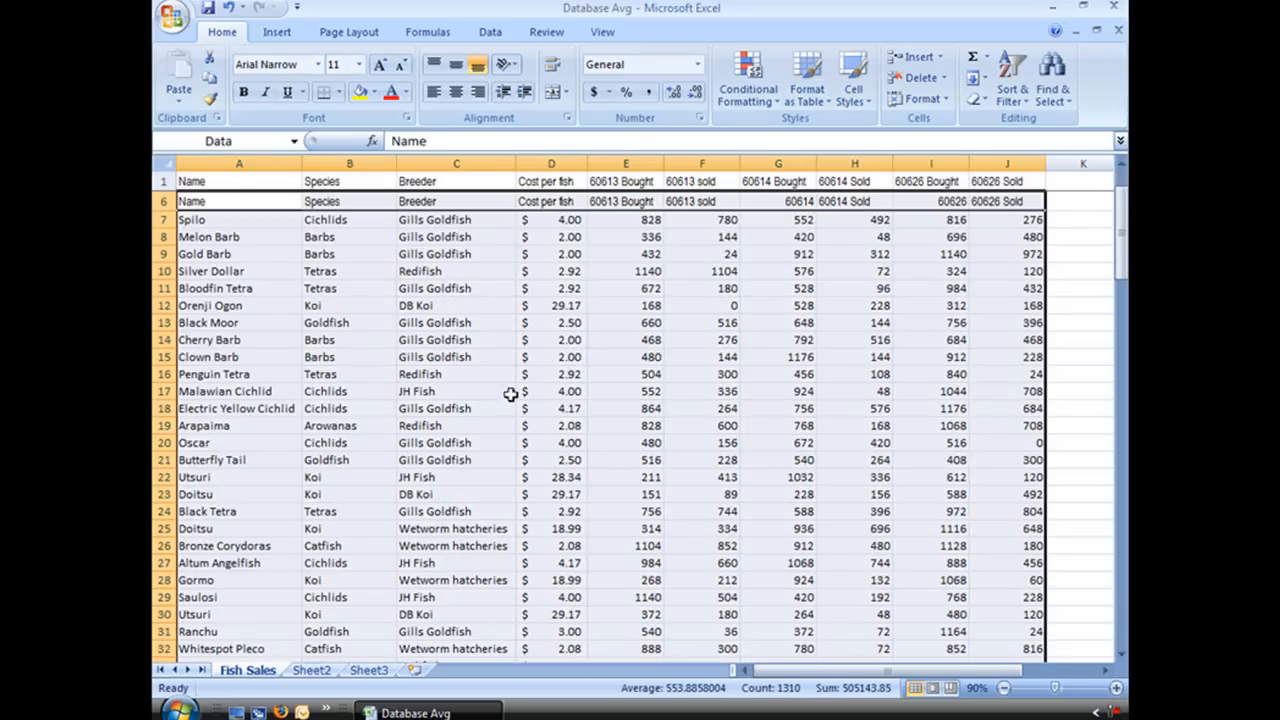
{"action": "scroll", "coordinate": [1092, 401], "scroll_direction": "down", "scroll_amount": 18}
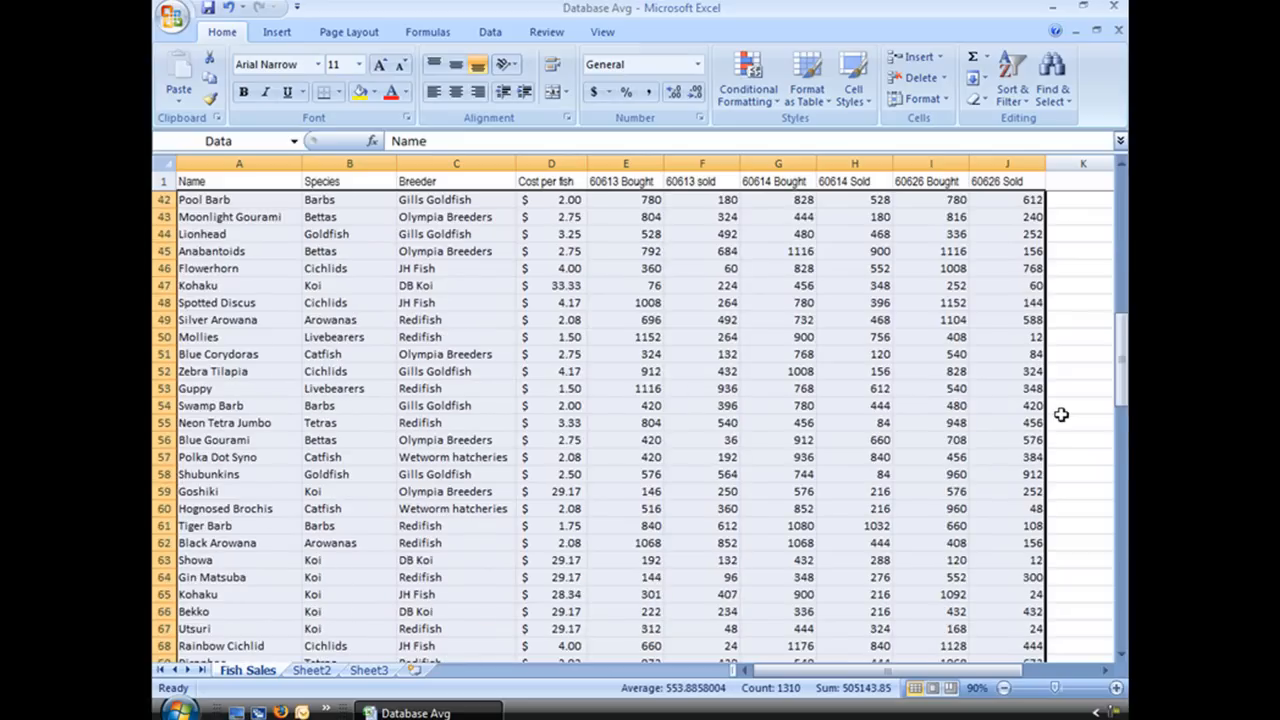
{"action": "scroll", "coordinate": [1061, 414], "scroll_direction": "down", "scroll_amount": 18}
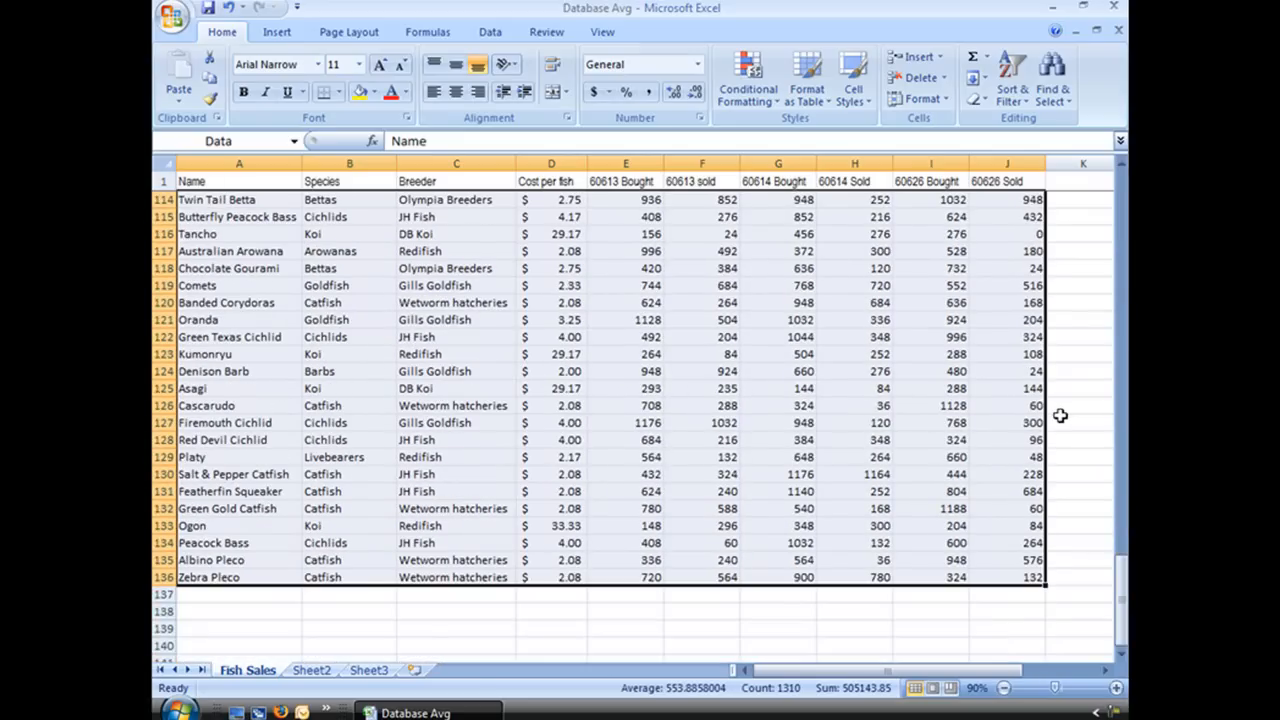
{"action": "left_click_drag", "start_coordinate": [1122, 601], "coordinate": [1122, 215]}
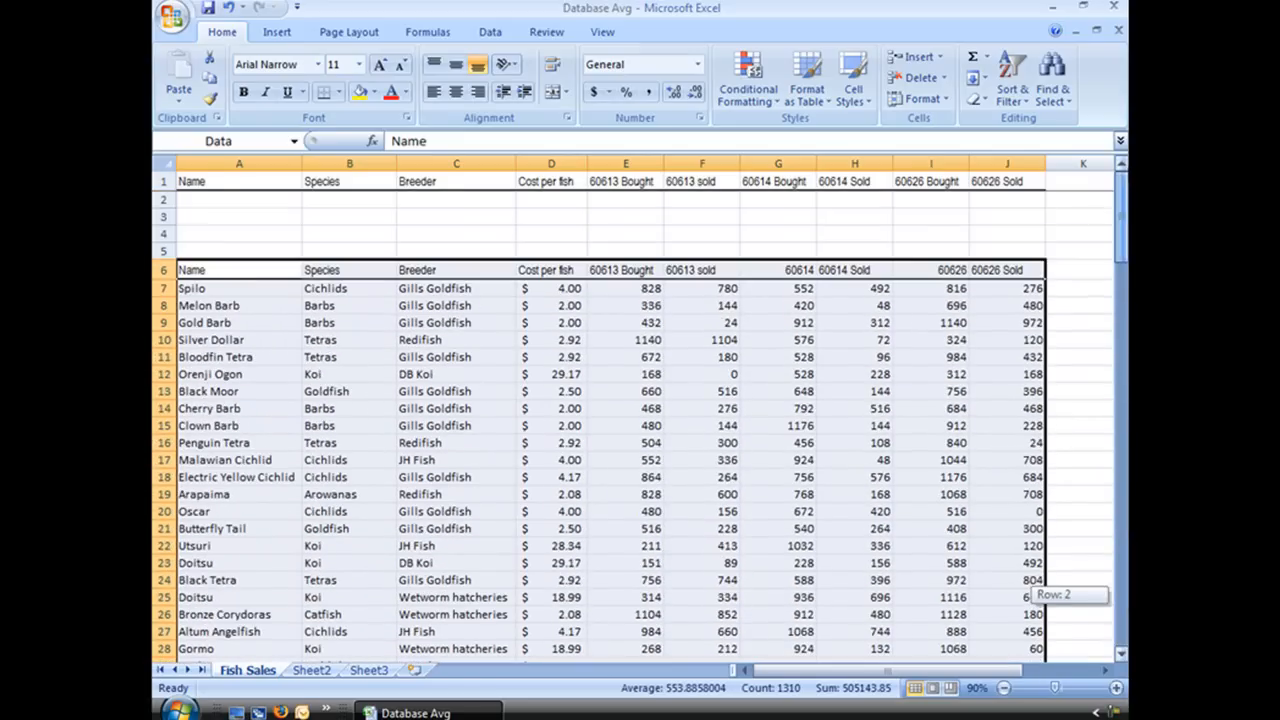
{"action": "left_click", "coordinate": [221, 218]}
{"action": "scroll", "coordinate": [816, 255], "scroll_direction": "down", "scroll_amount": 5}
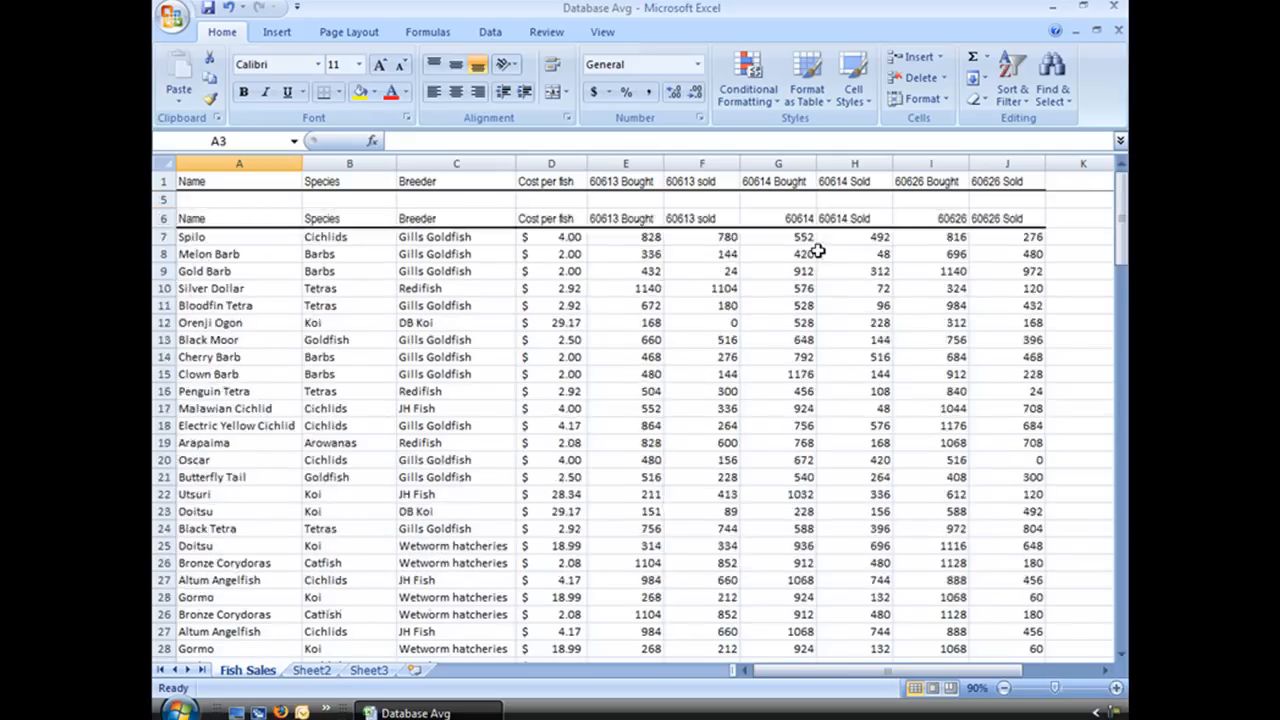
{"action": "scroll", "coordinate": [818, 262], "scroll_direction": "up", "scroll_amount": 5}
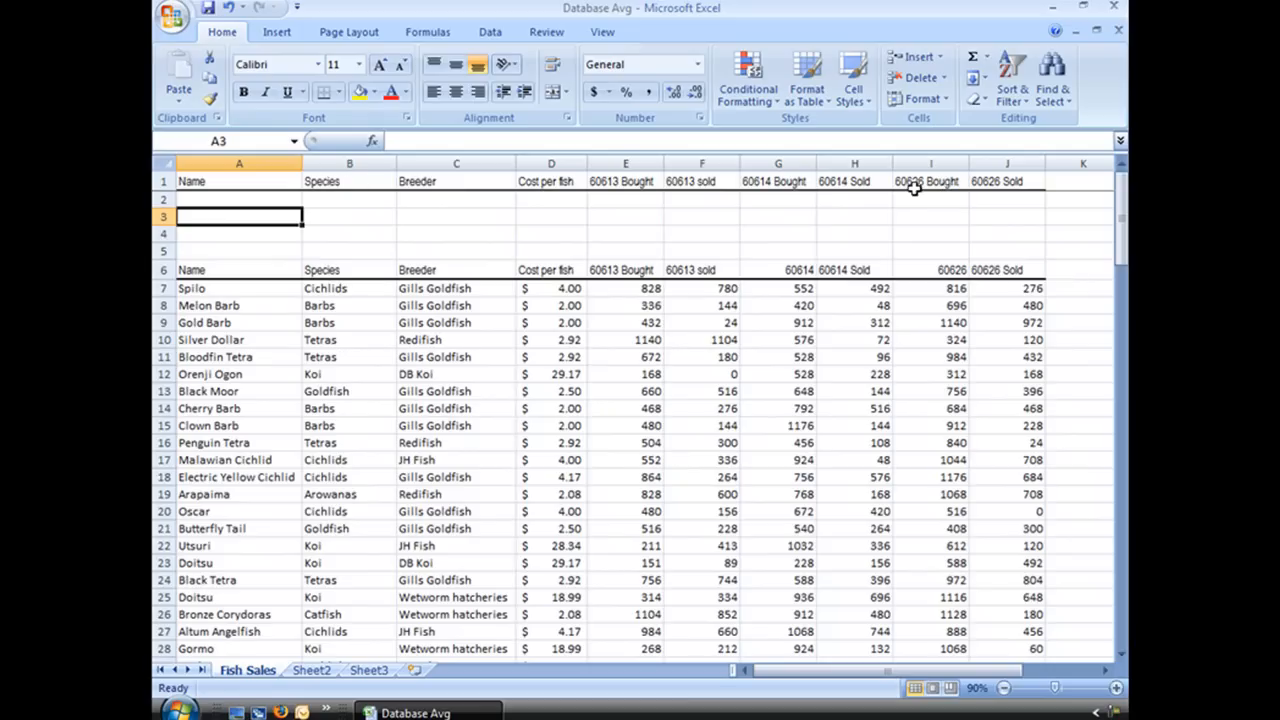
{"action": "scroll", "coordinate": [851, 249], "scroll_direction": "down", "scroll_amount": 2}
{"action": "scroll", "coordinate": [851, 249], "scroll_direction": "up", "scroll_amount": 2}
{"action": "left_click", "coordinate": [190, 198]}
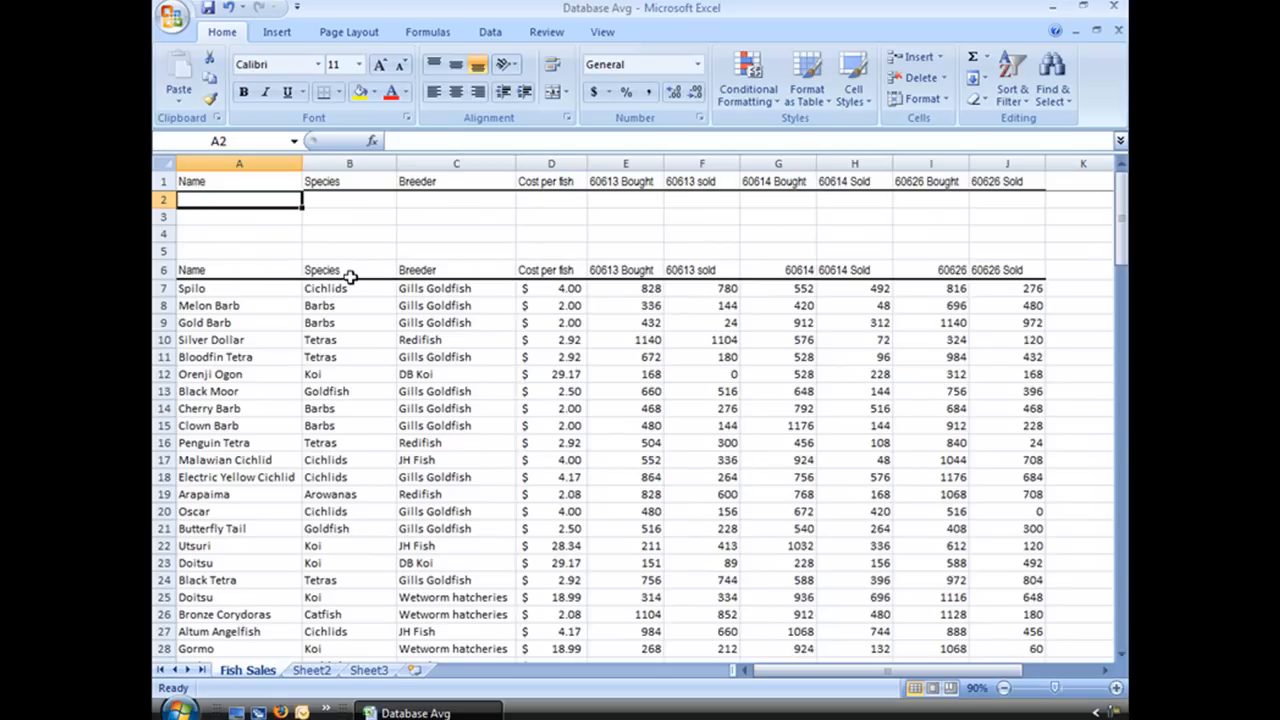
{"action": "left_click", "coordinate": [527, 198]}
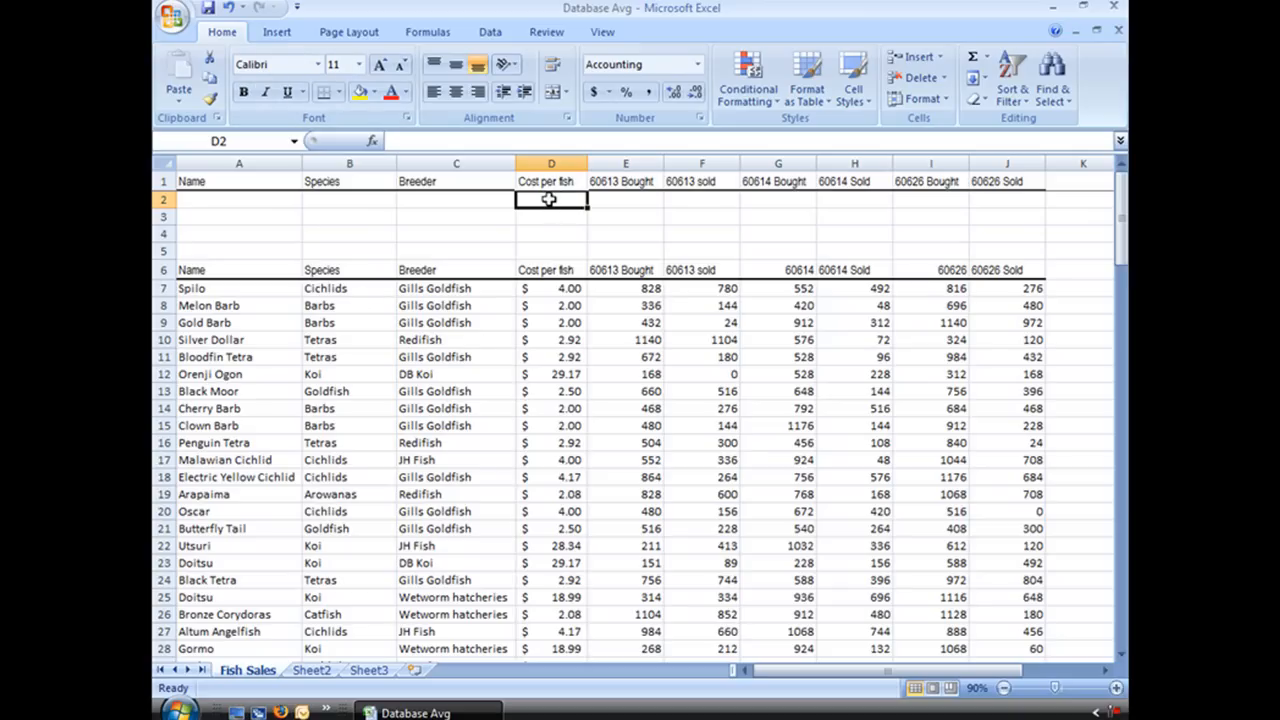
{"action": "left_click", "coordinate": [428, 34]}
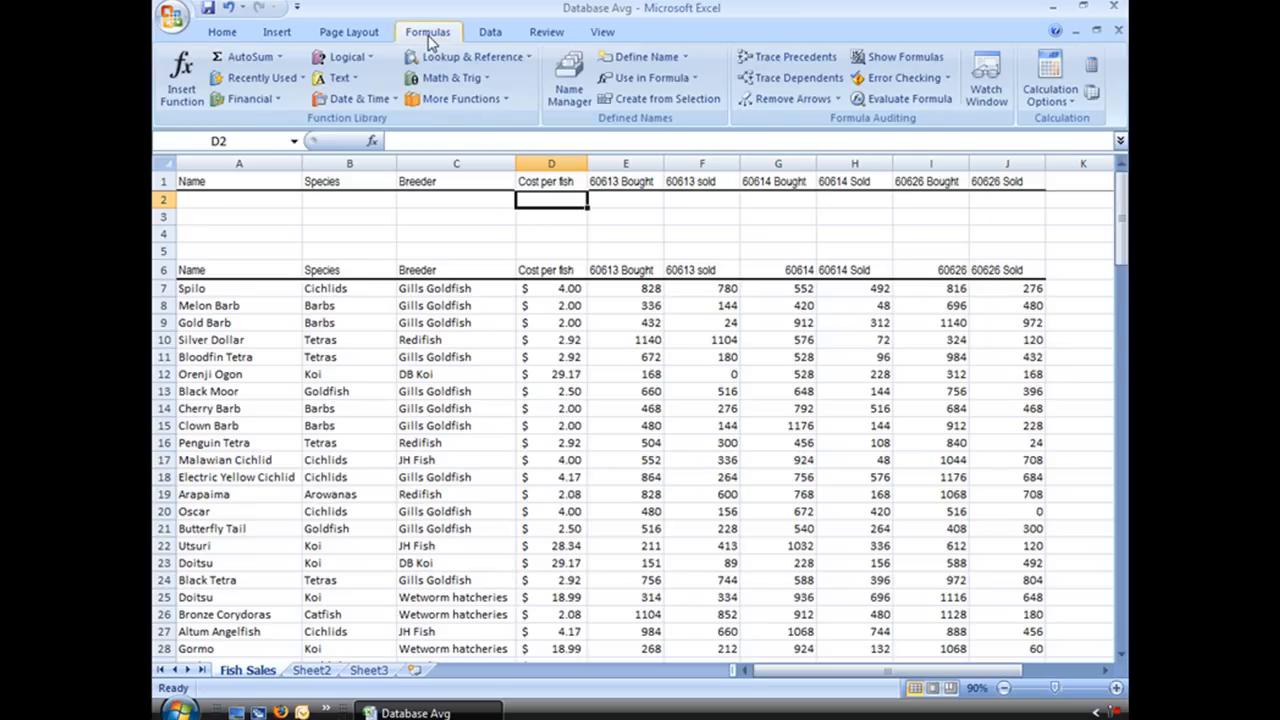
{"action": "left_click", "coordinate": [176, 92]}
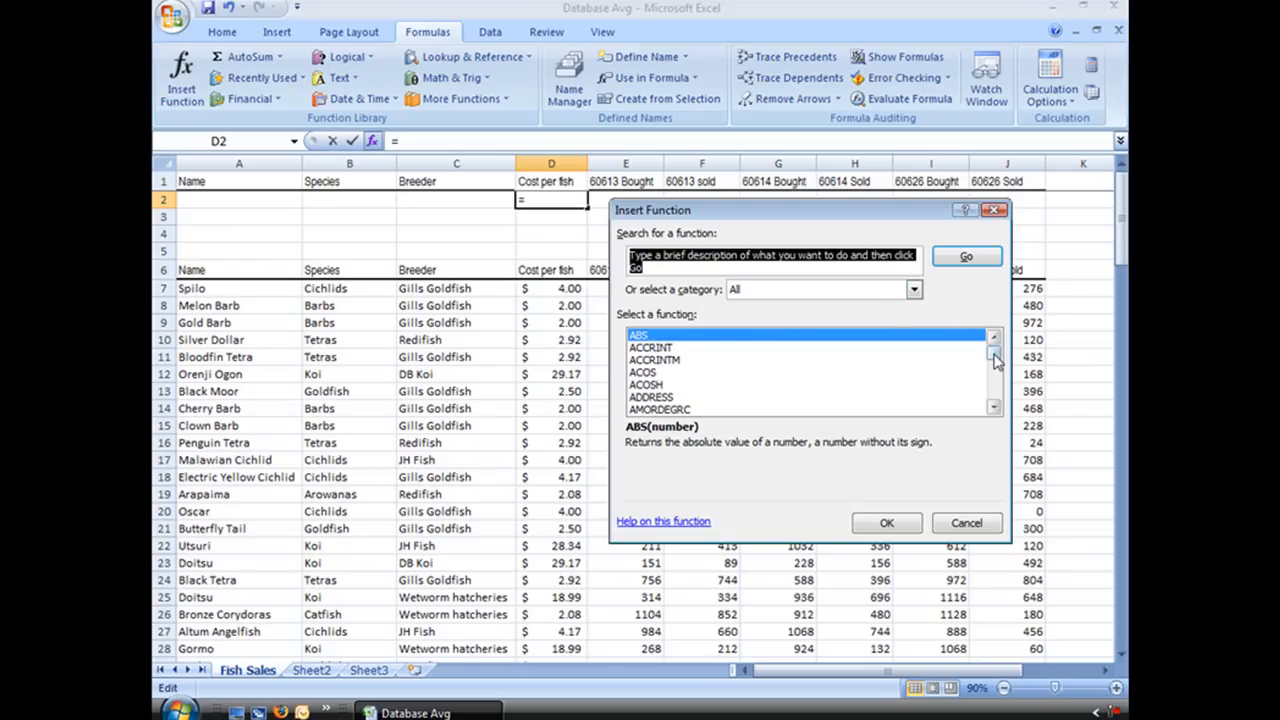
{"action": "left_click_drag", "start_coordinate": [994, 353], "coordinate": [995, 365]}
{"action": "scroll", "coordinate": [895, 398], "scroll_direction": "up", "scroll_amount": 4}
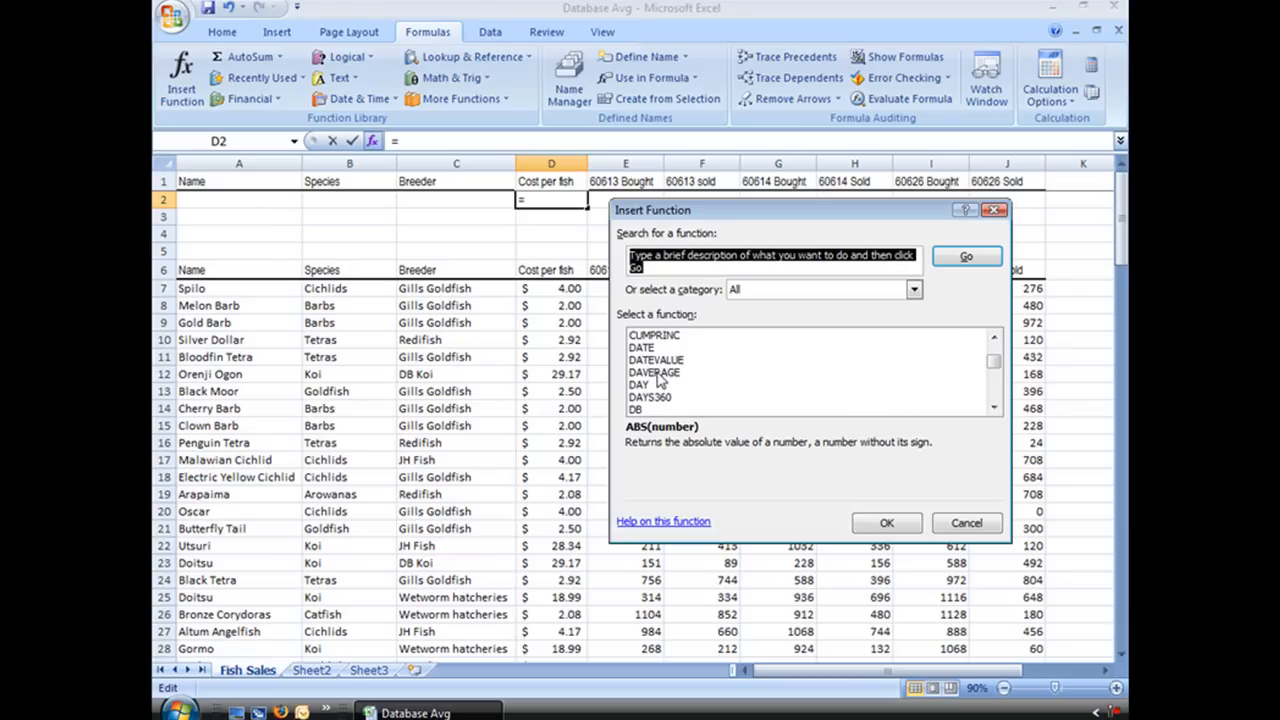
{"action": "left_click", "coordinate": [914, 290]}
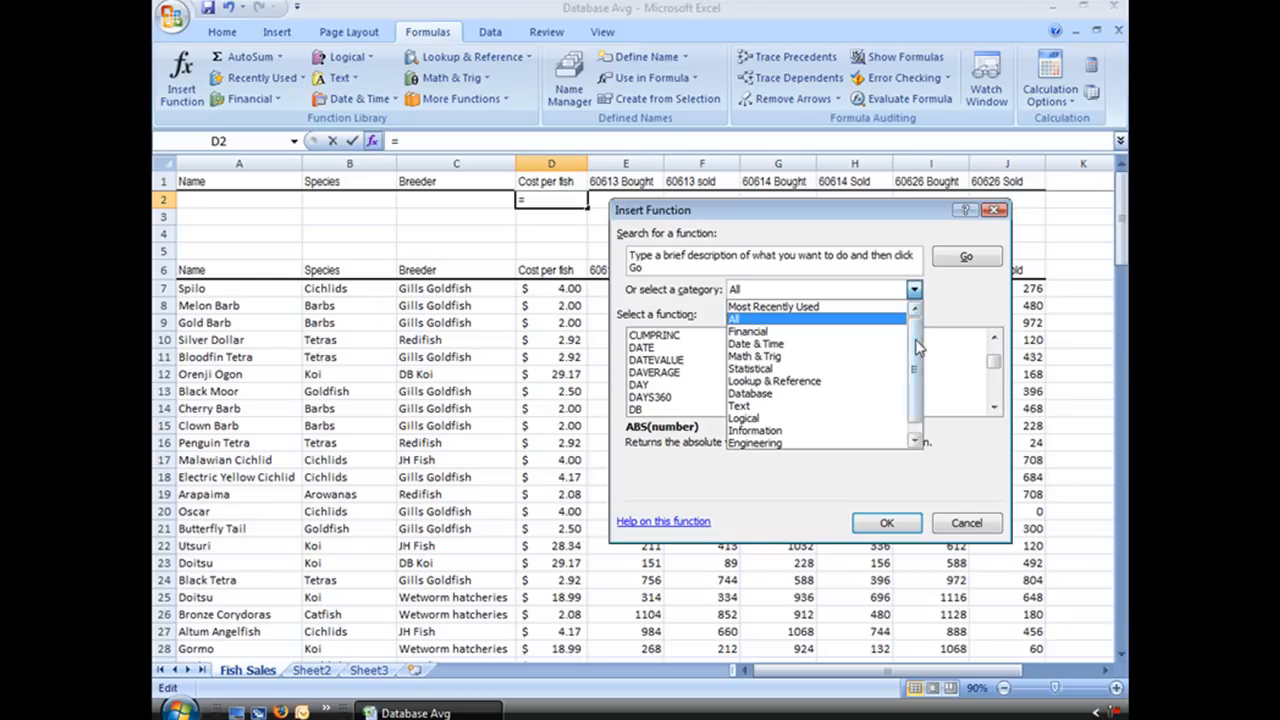
{"action": "left_click_drag", "start_coordinate": [916, 344], "coordinate": [918, 360]}
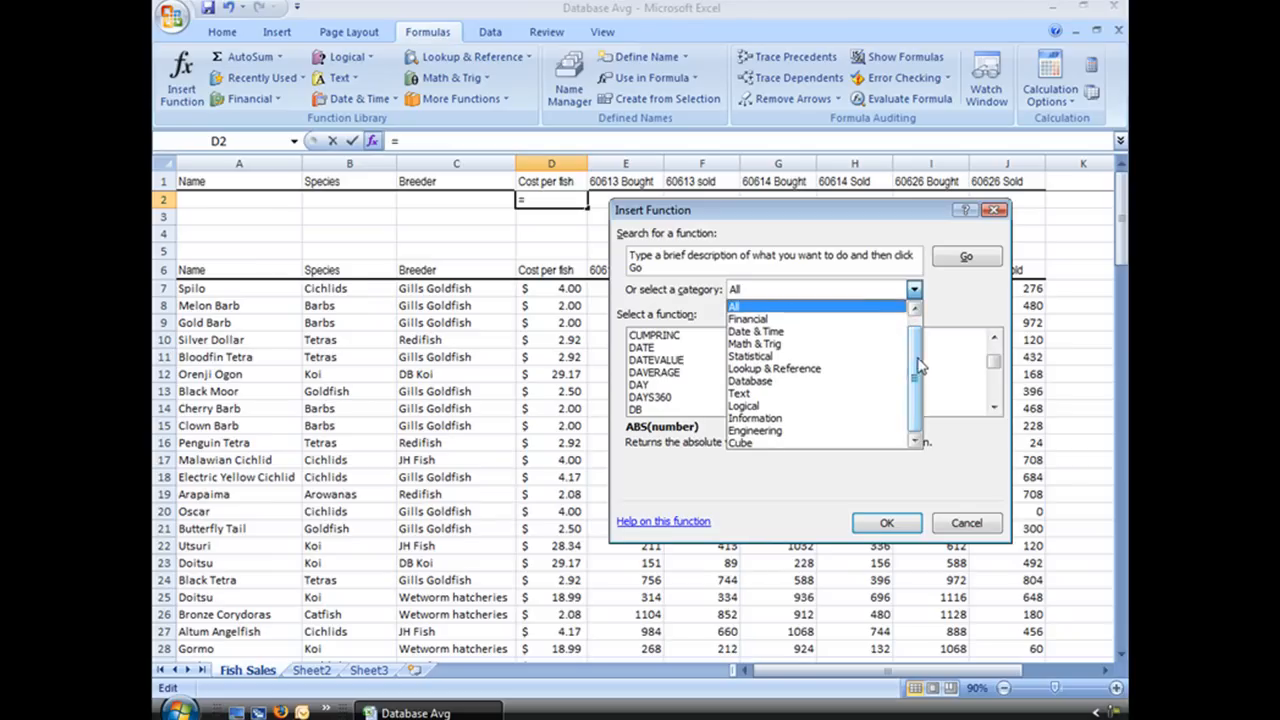
{"action": "left_click", "coordinate": [758, 383]}
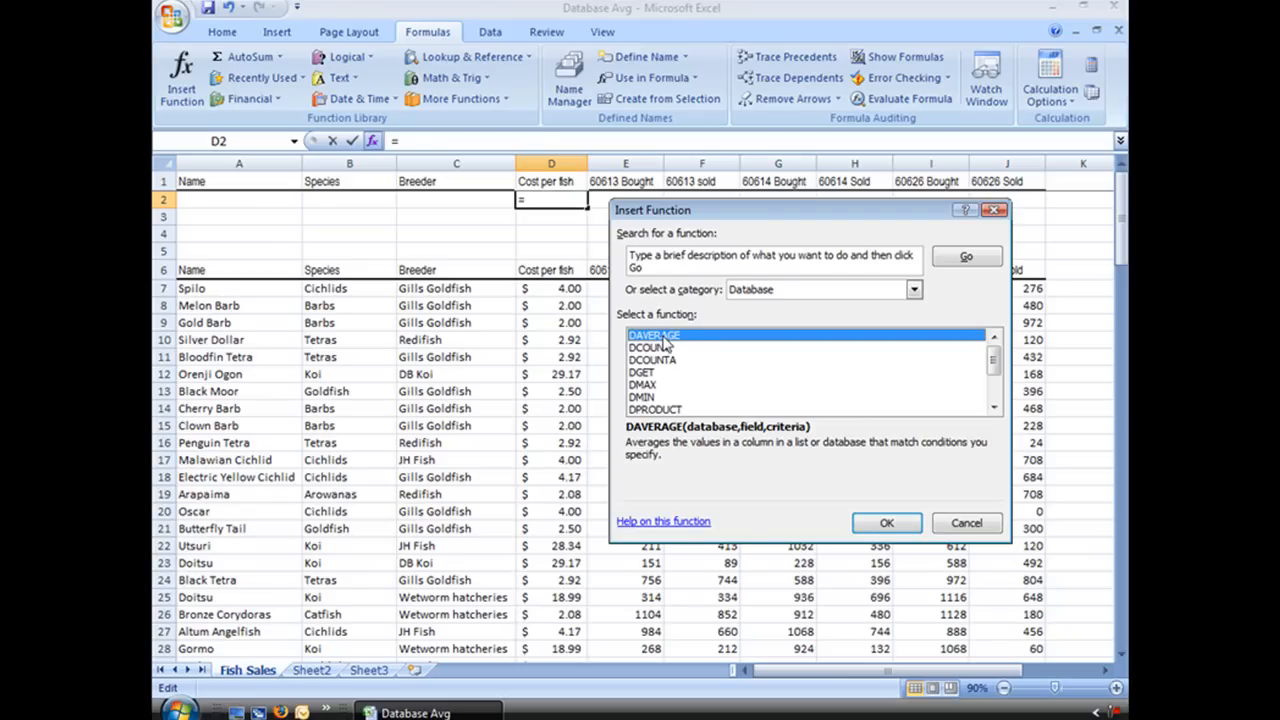
{"action": "left_click", "coordinate": [886, 525]}
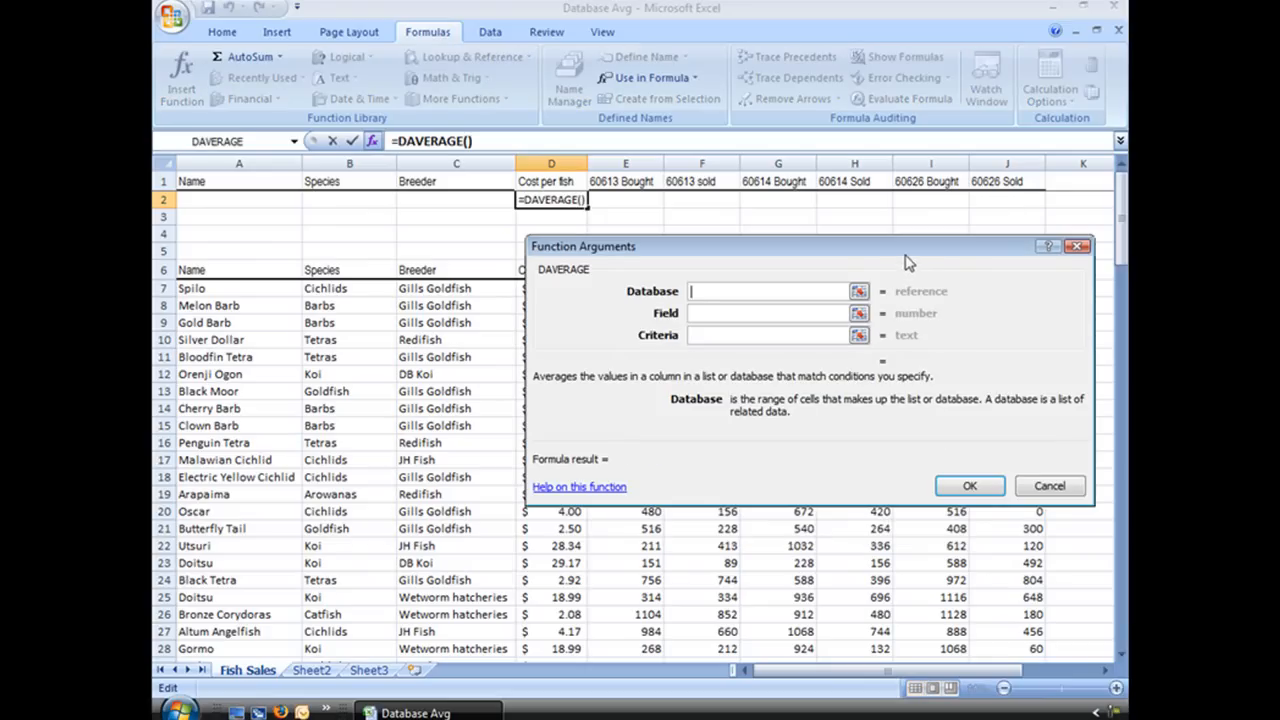
{"action": "left_click_drag", "start_coordinate": [904, 258], "coordinate": [755, 345]}
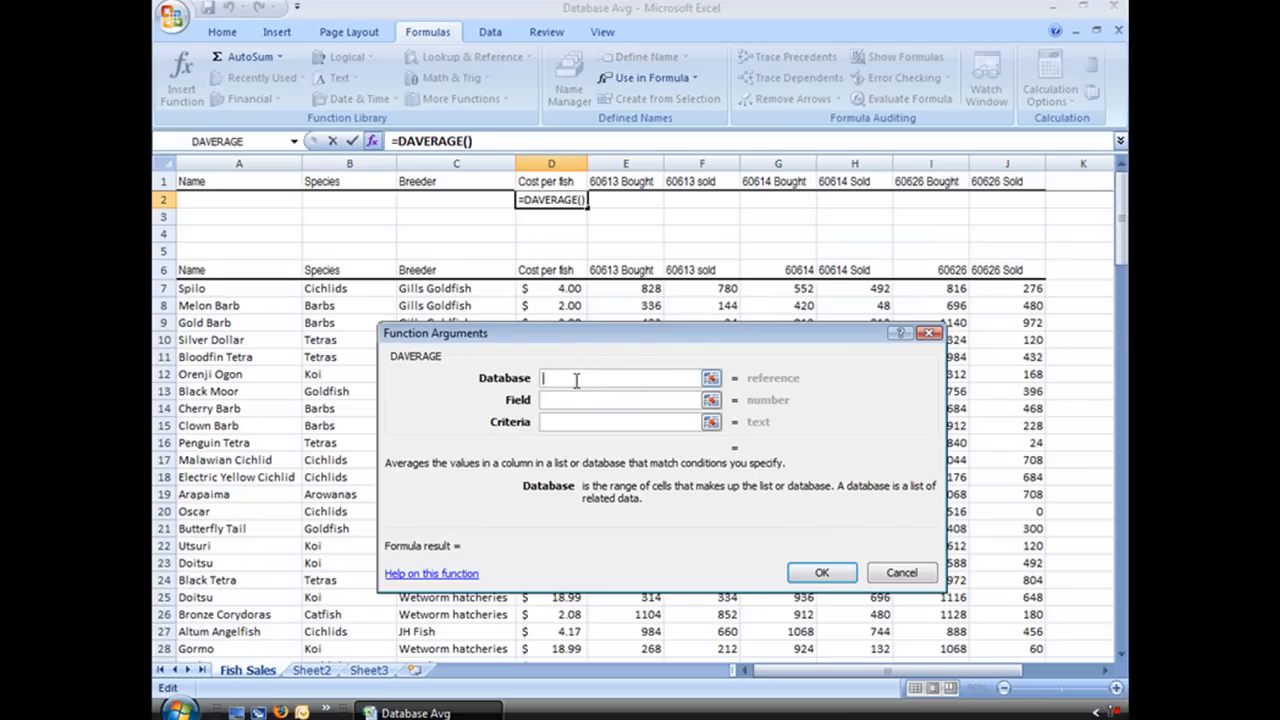
{"action": "type", "text": "dat"}
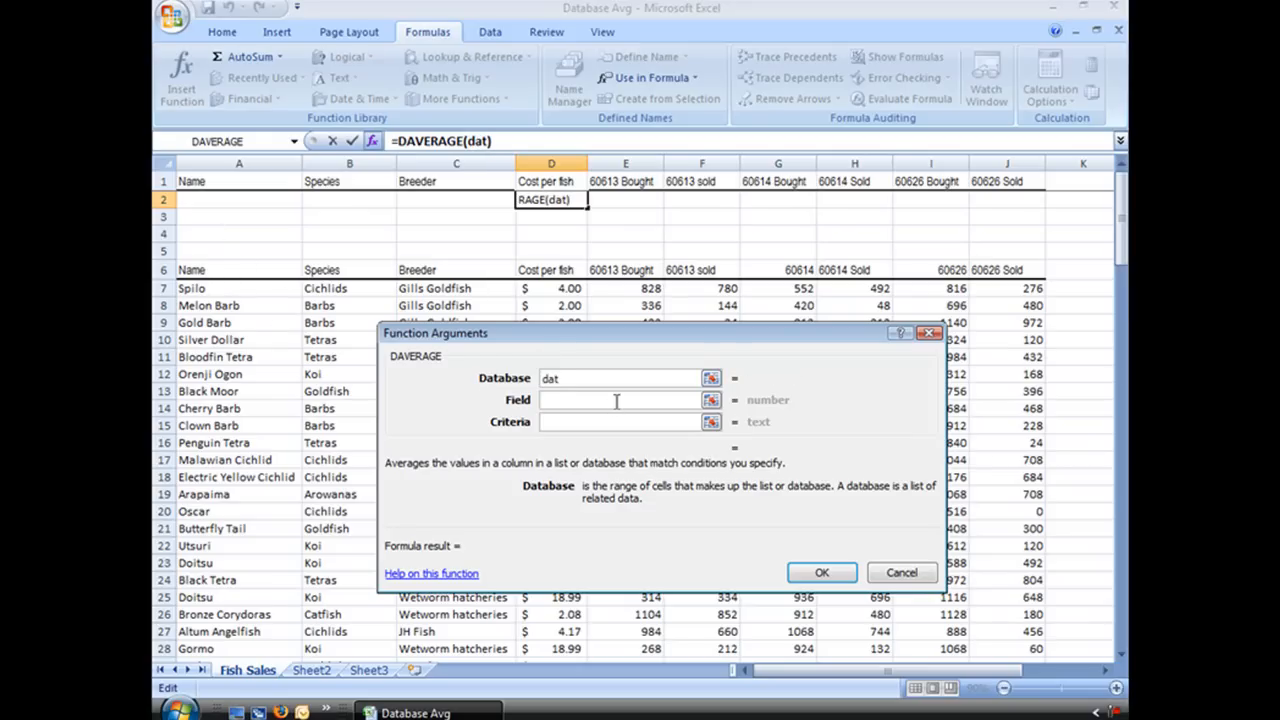
{"action": "type", "text": "a"}
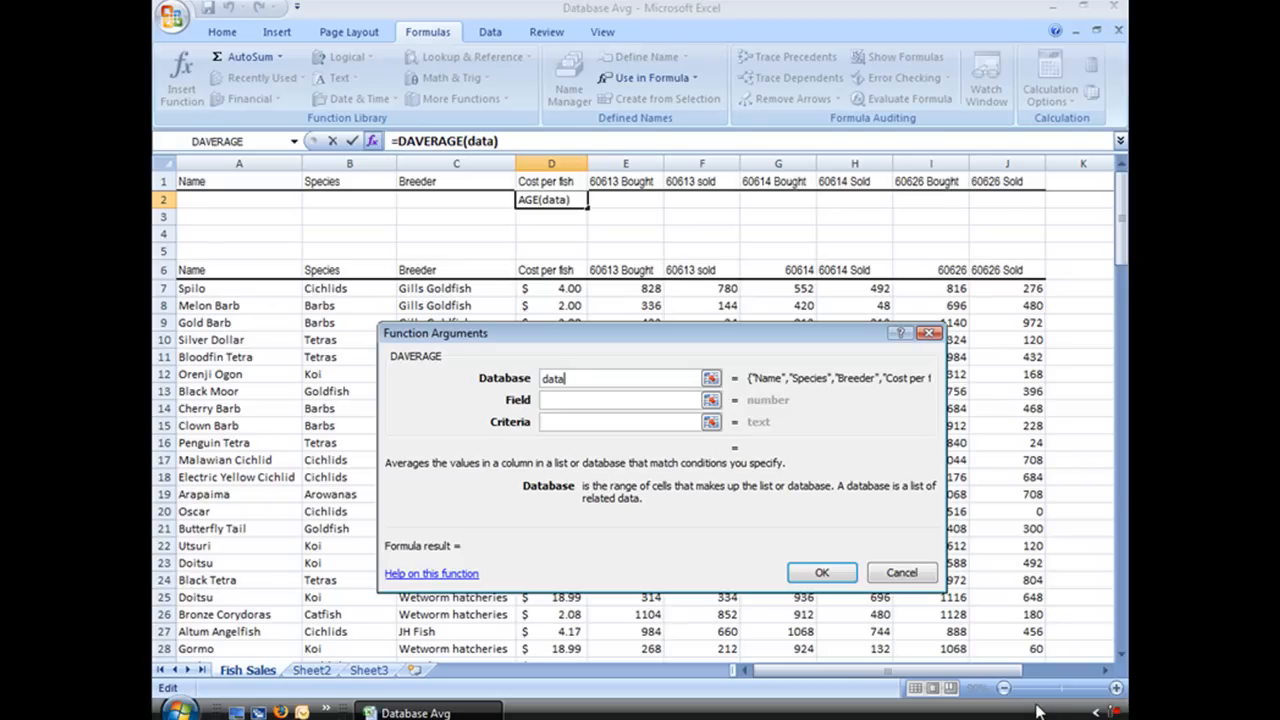
{"action": "left_click", "coordinate": [581, 400]}
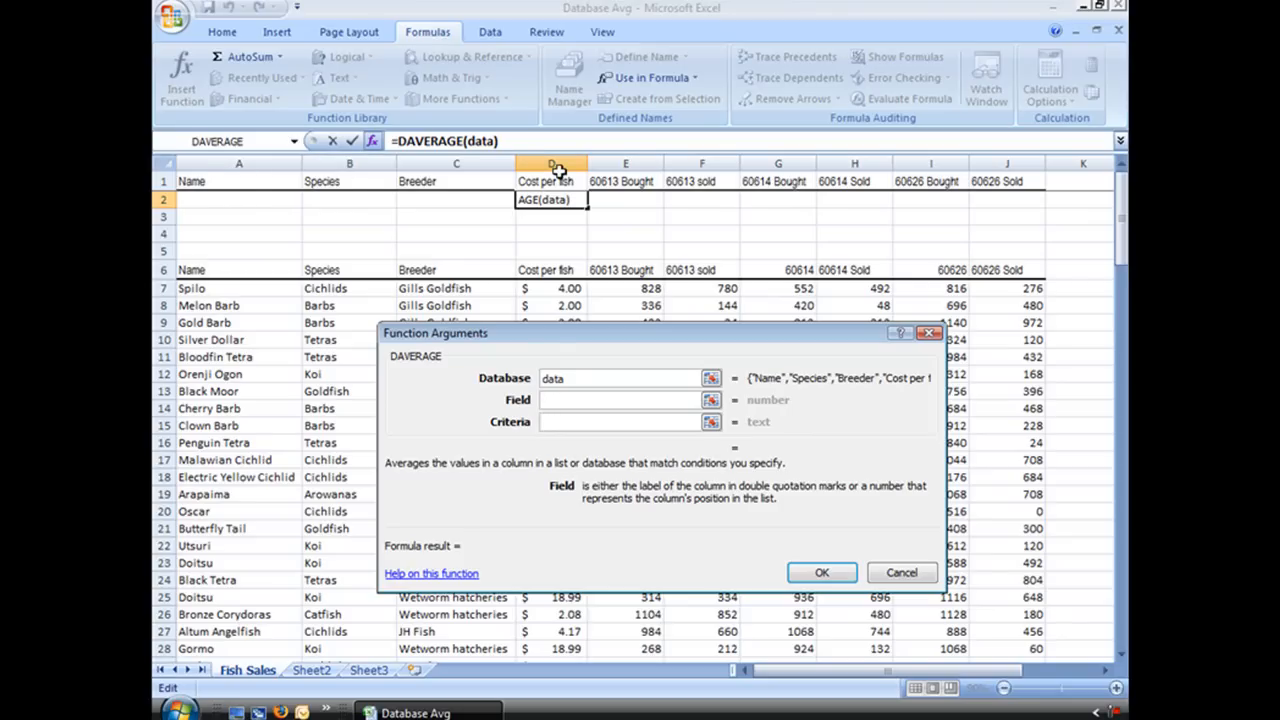
{"action": "type", "text": "4"}
{"action": "left_click", "coordinate": [567, 423]}
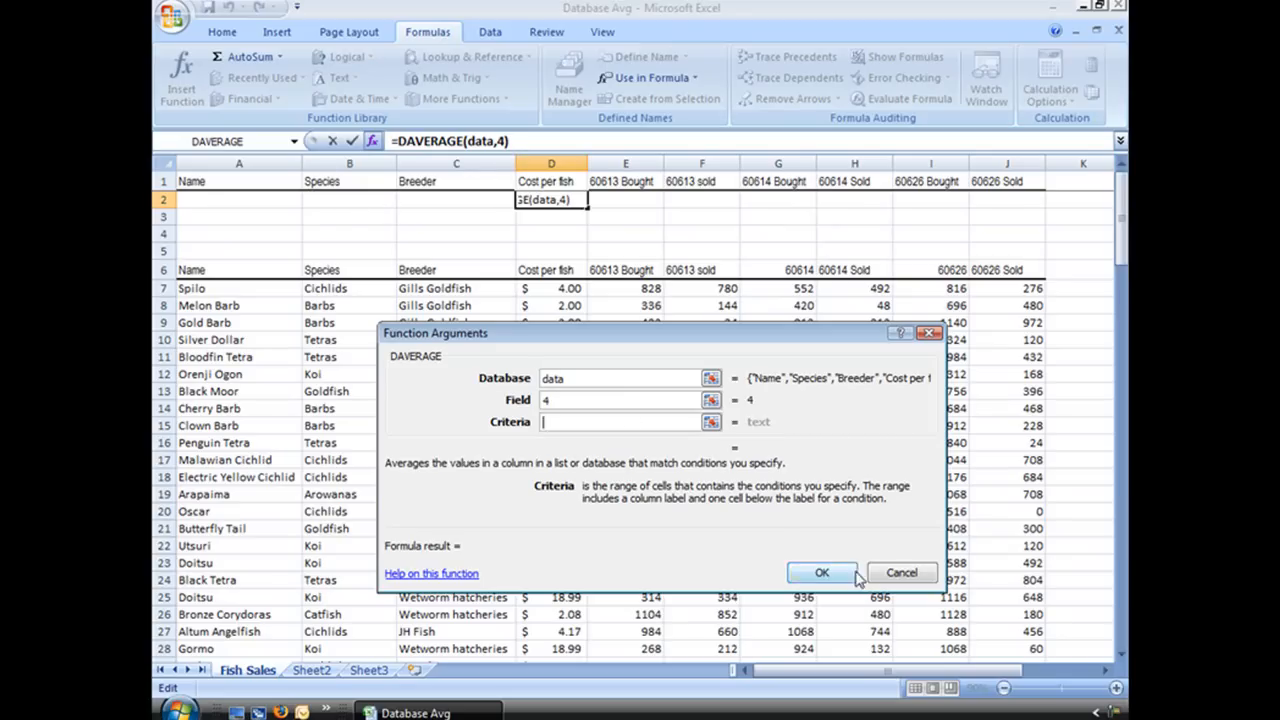
{"action": "left_click", "coordinate": [901, 573]}
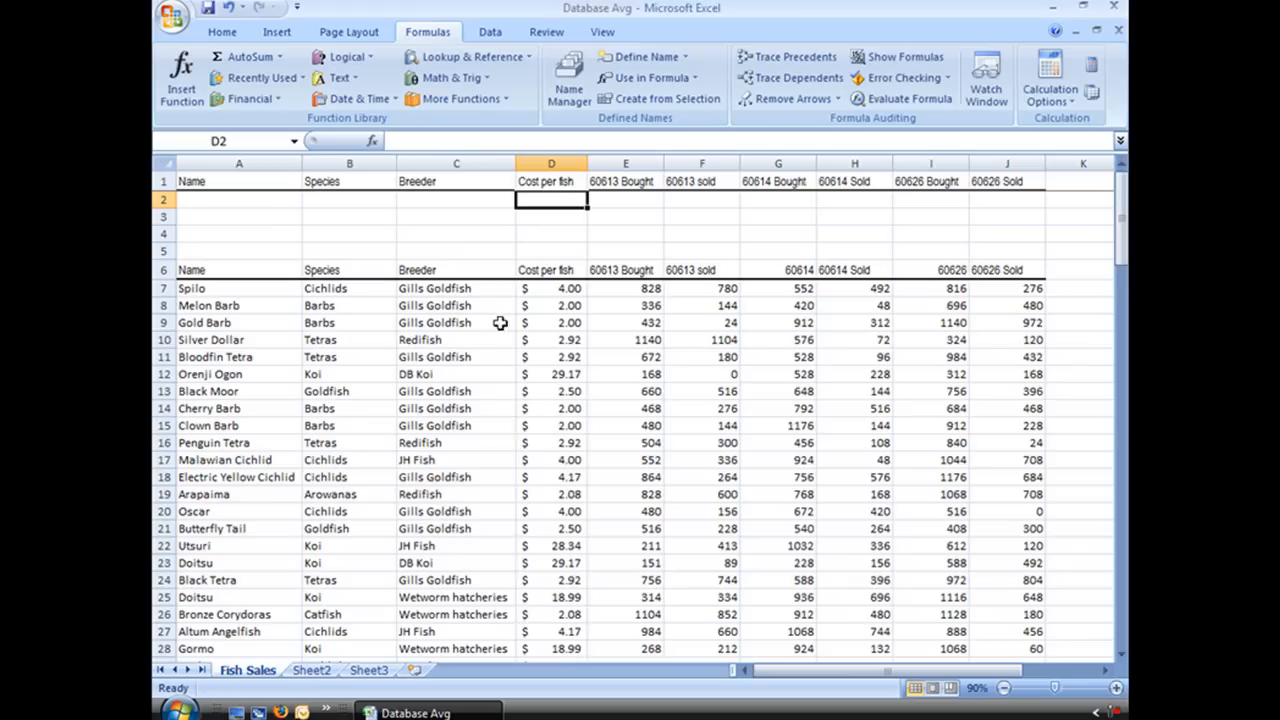
Step: Enter Tetras as the Species criterion in cell B2
{"action": "left_click", "coordinate": [345, 199]}
{"action": "type", "text": "T"}
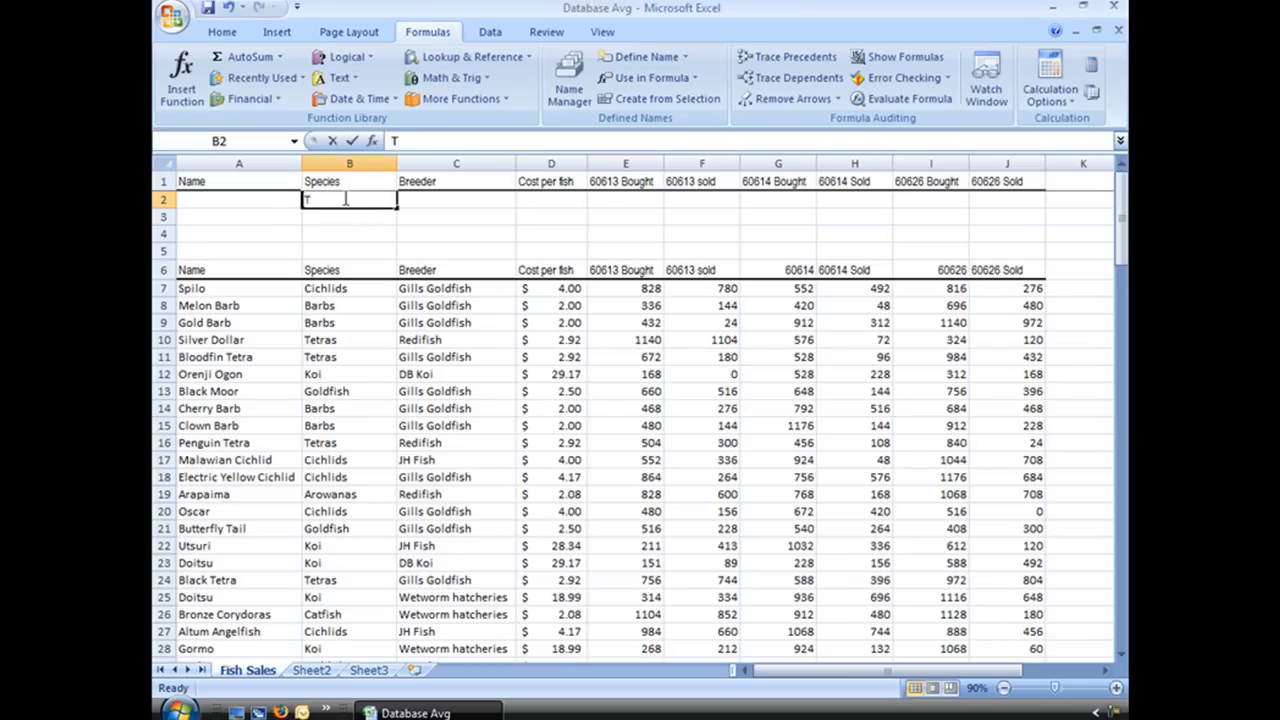
{"action": "type", "text": "etras"}
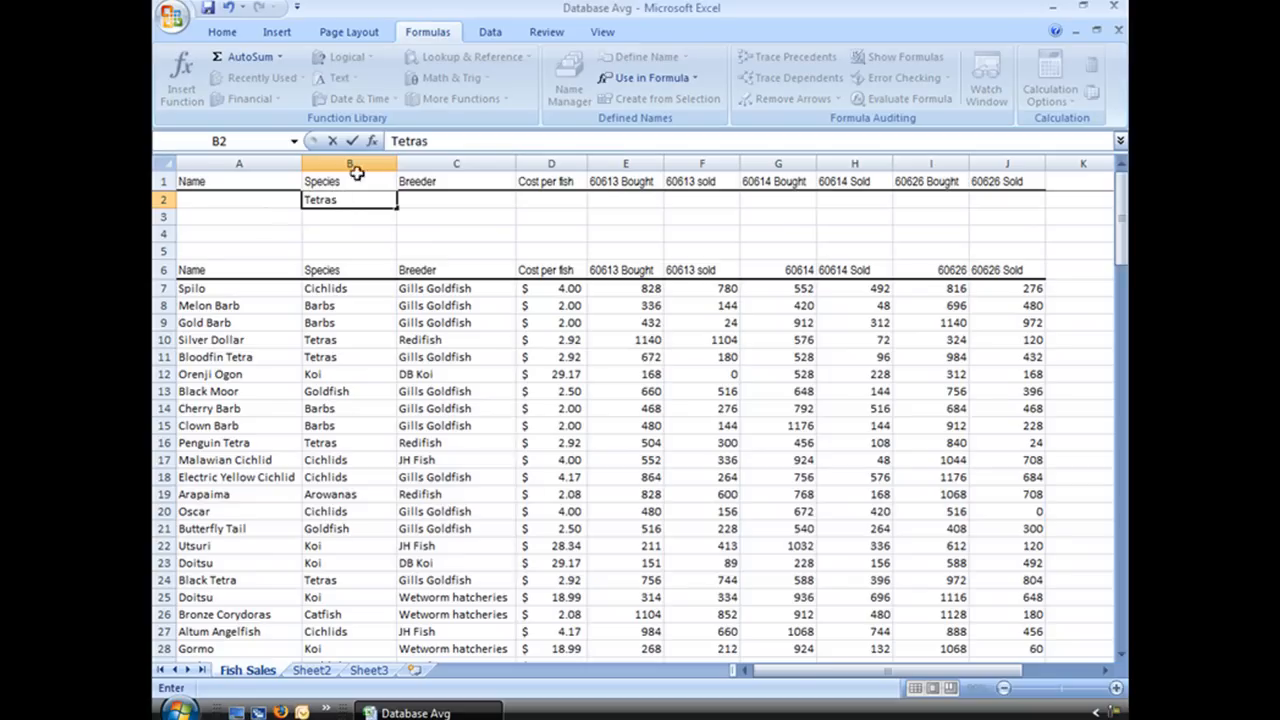
Step: Insert a DAVERAGE function in cell D2 with database data, field 4 and criteria range B1:B2
{"action": "left_click", "coordinate": [528, 196]}
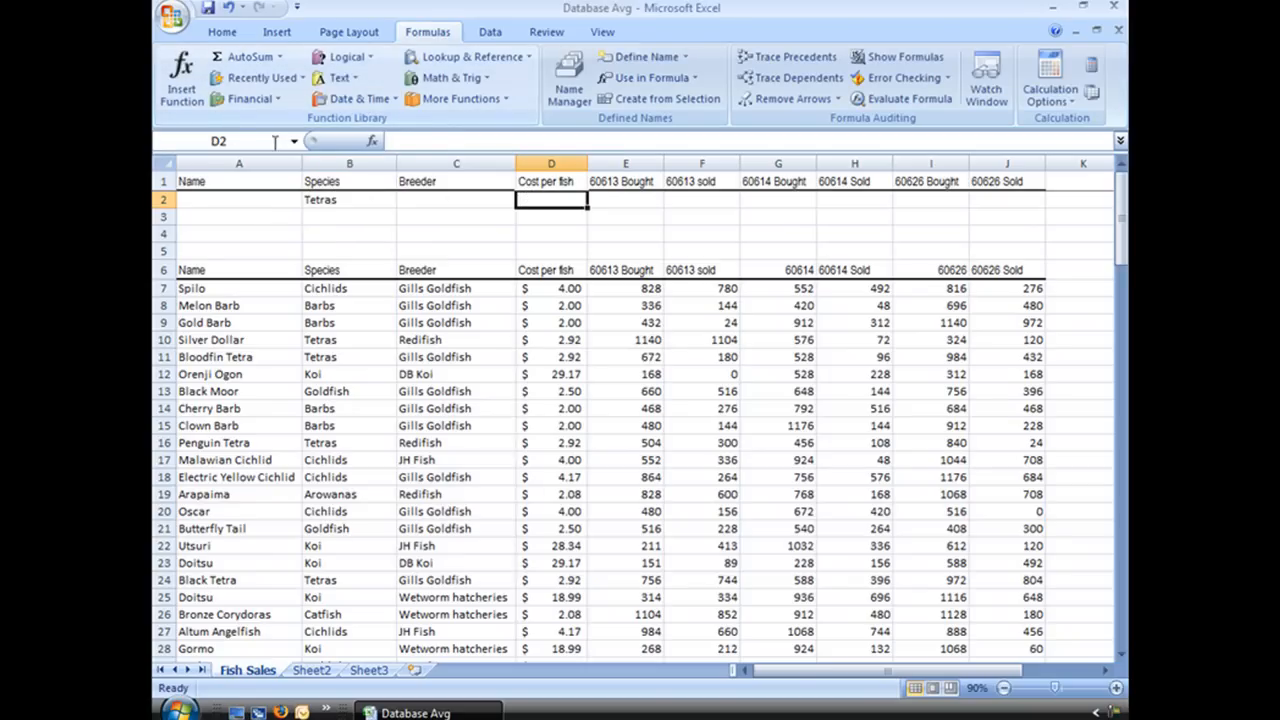
{"action": "left_click", "coordinate": [373, 143]}
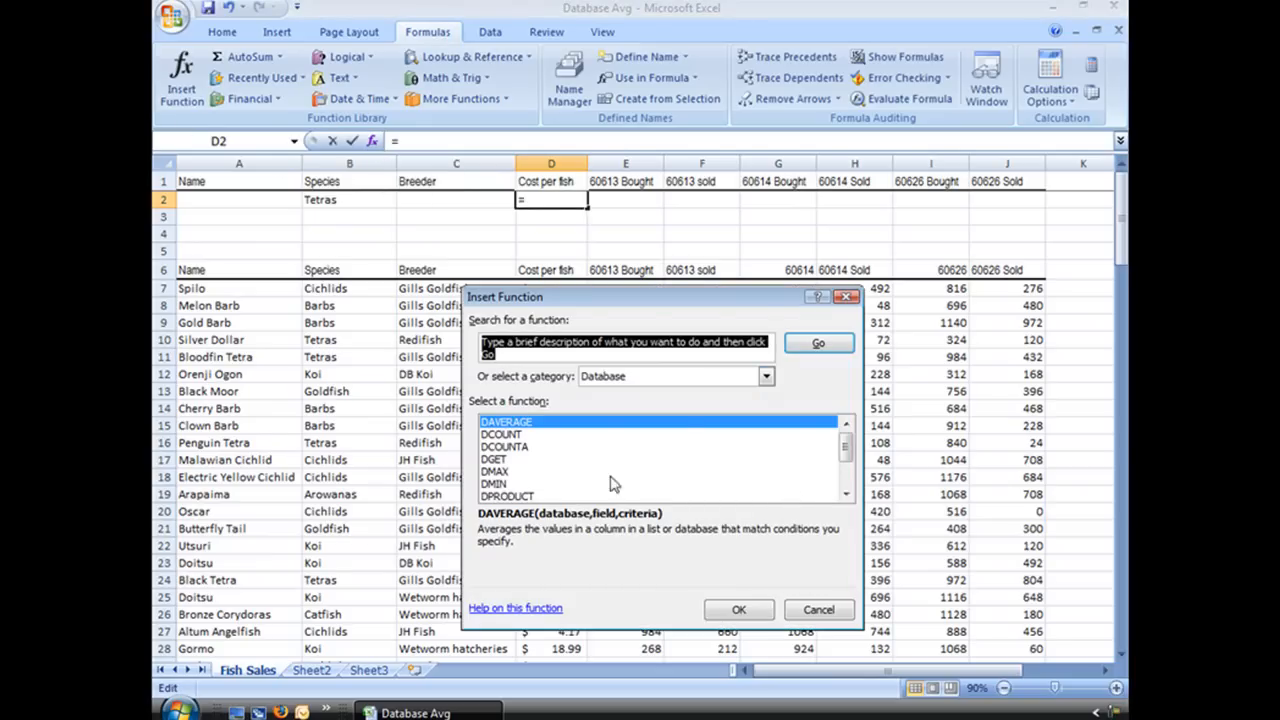
{"action": "left_click", "coordinate": [741, 612]}
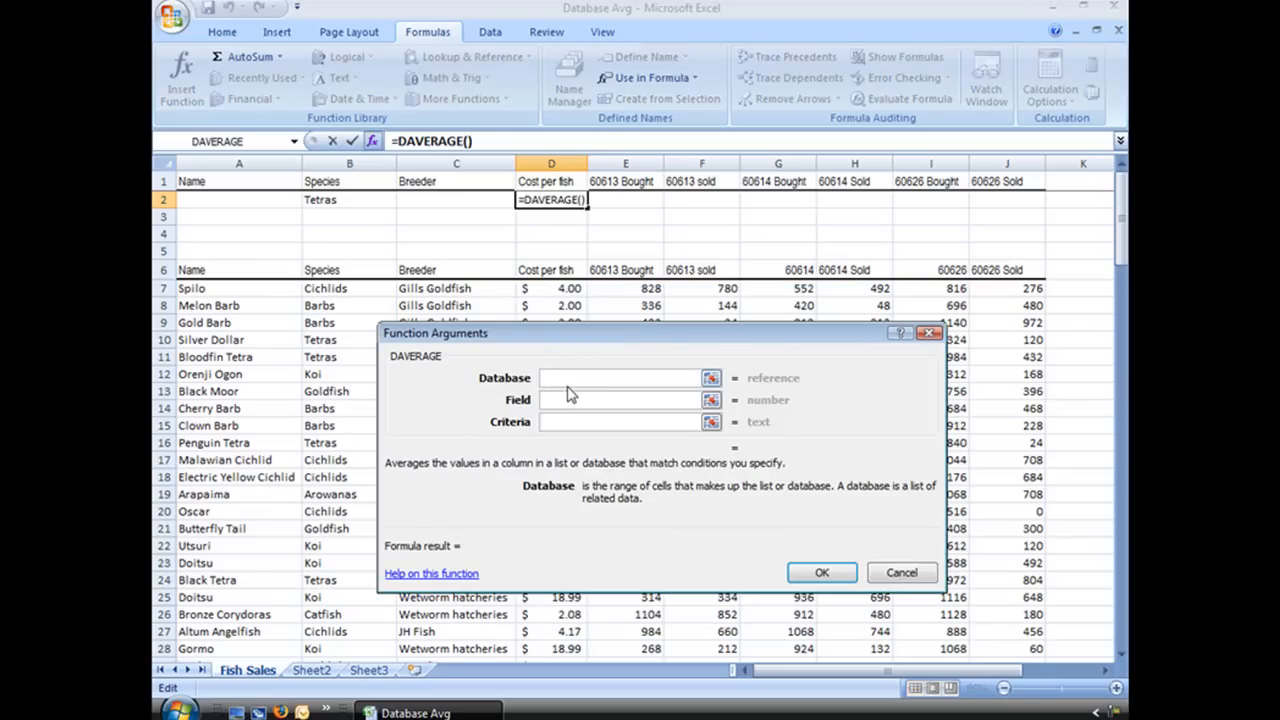
{"action": "type", "text": "data"}
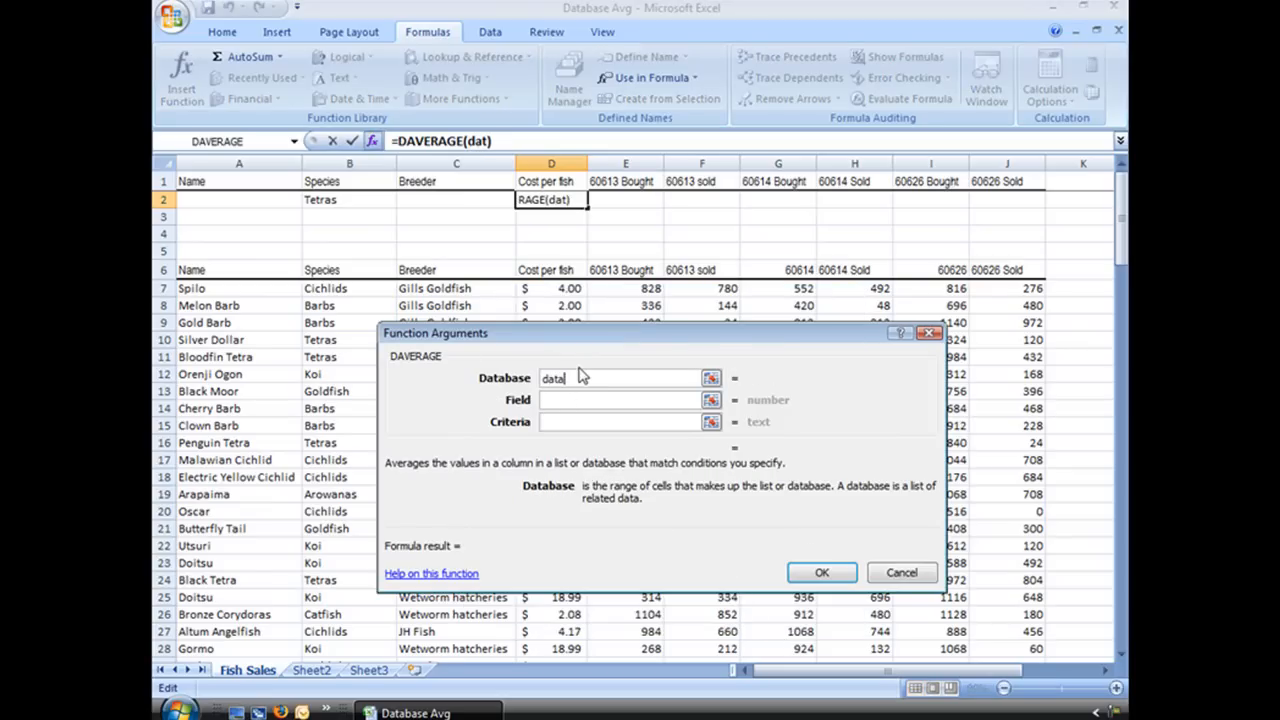
{"action": "left_click", "coordinate": [573, 401]}
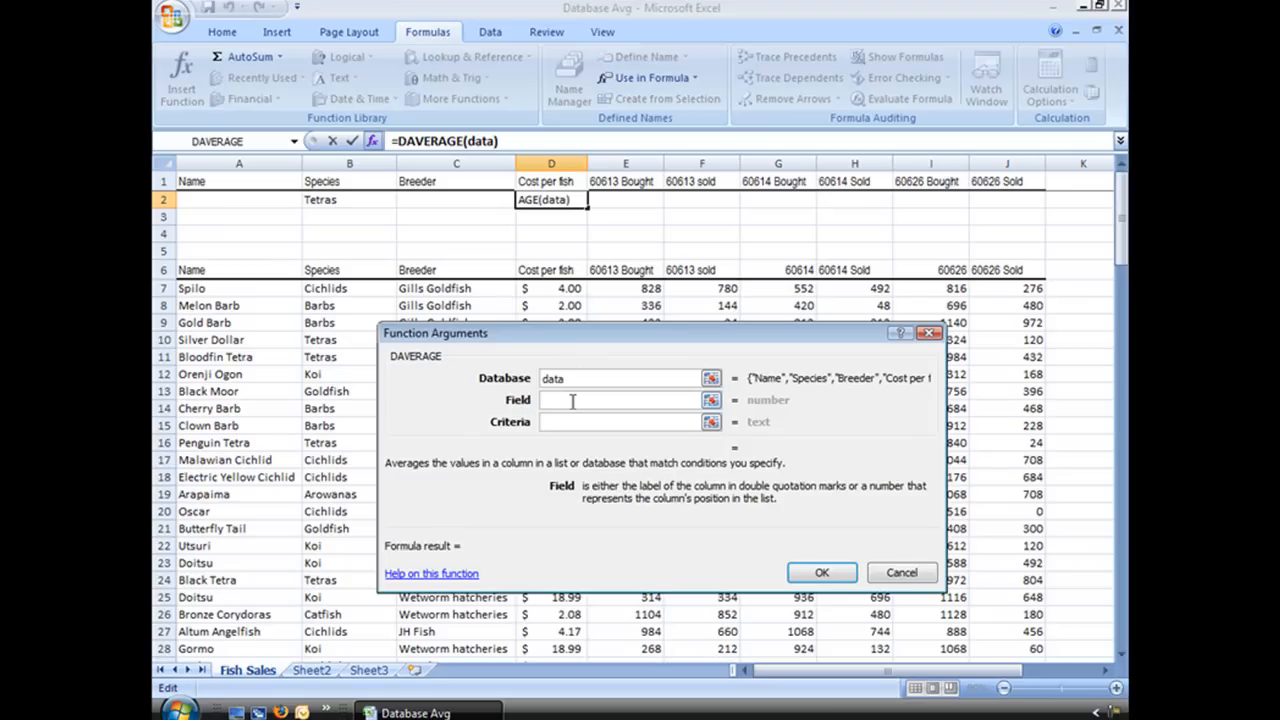
{"action": "type", "text": "4"}
{"action": "left_click", "coordinate": [573, 421]}
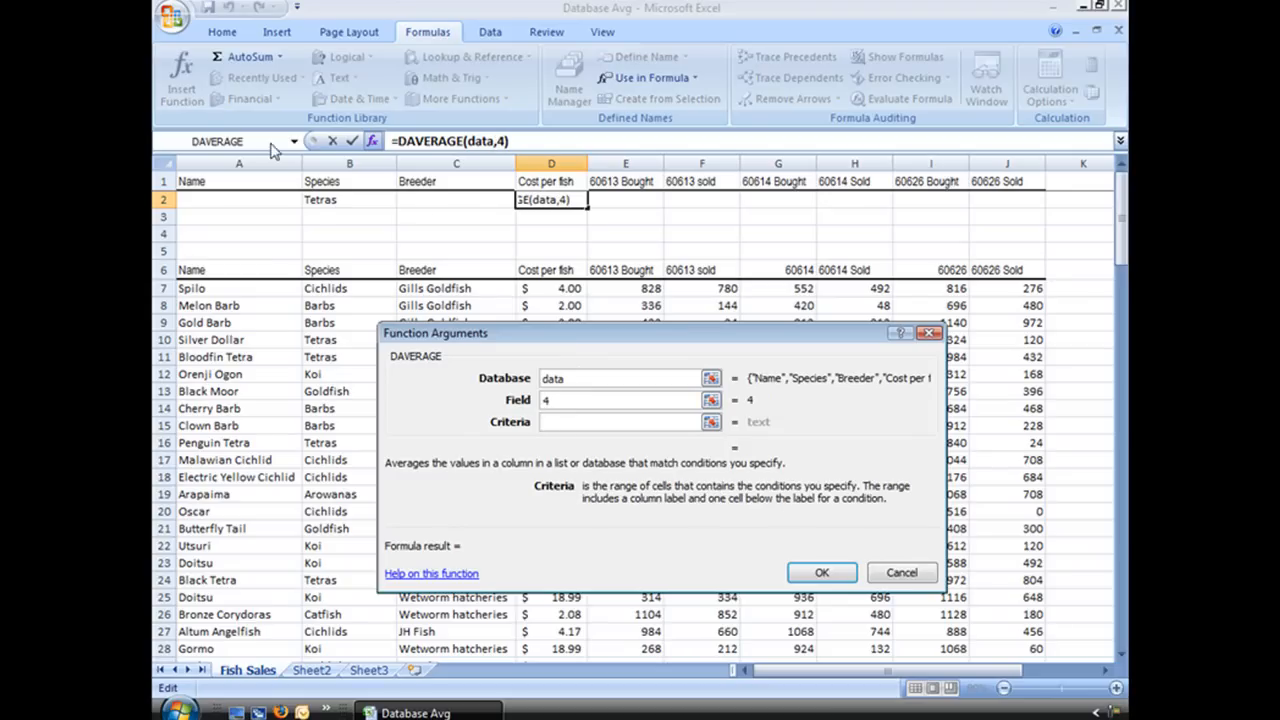
{"action": "left_click_drag", "start_coordinate": [313, 190], "coordinate": [335, 201]}
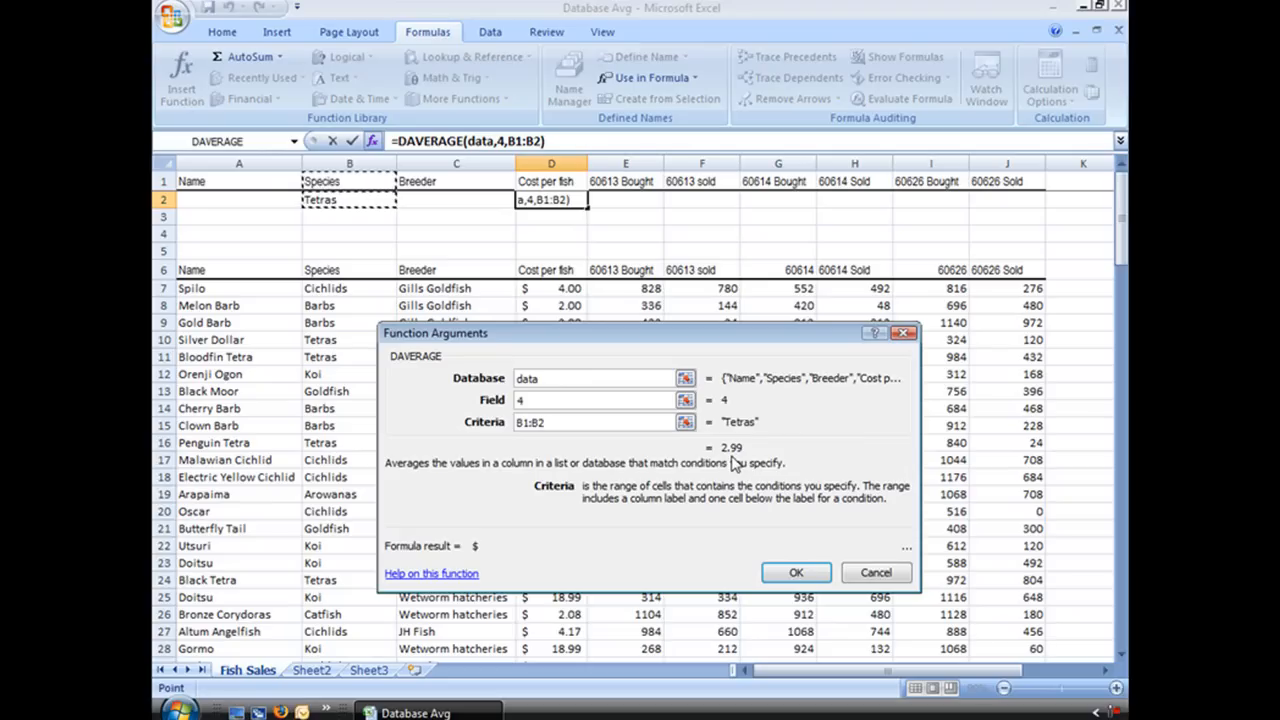
{"action": "left_click", "coordinate": [788, 574]}
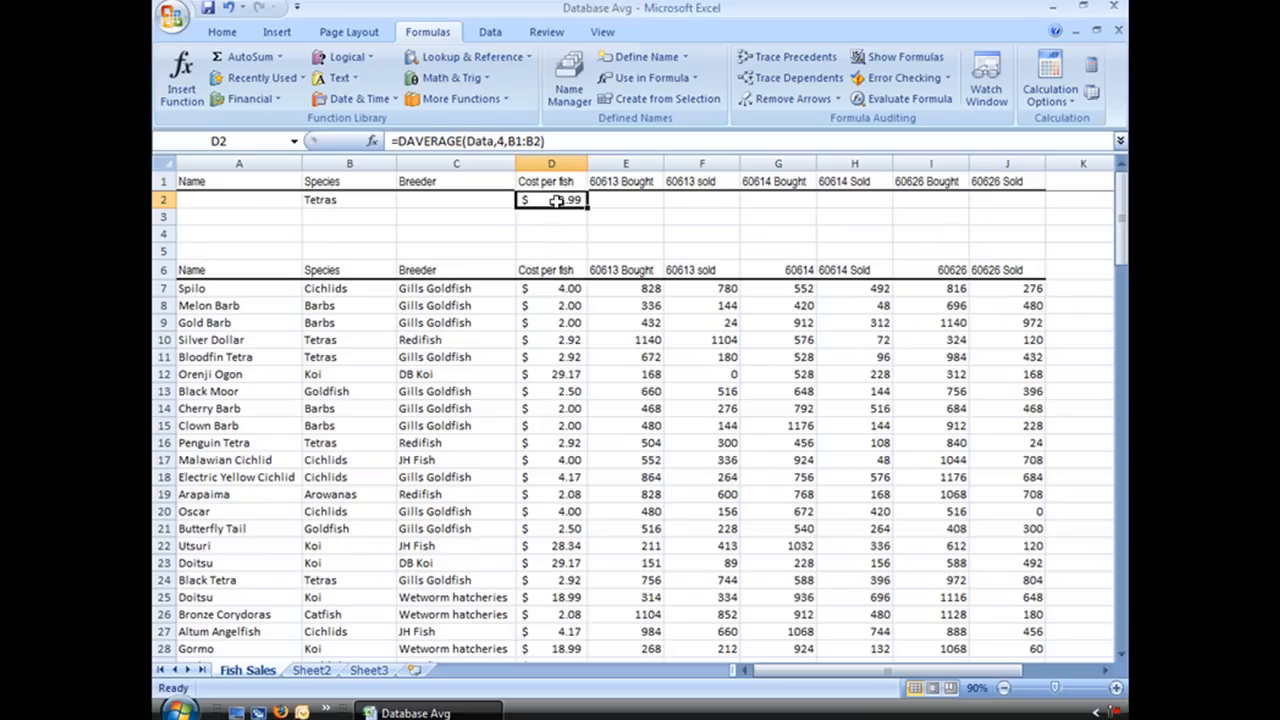
Step: Enter Gills Goldfish as the Breeder criterion in cell C2
{"action": "left_click", "coordinate": [457, 202]}
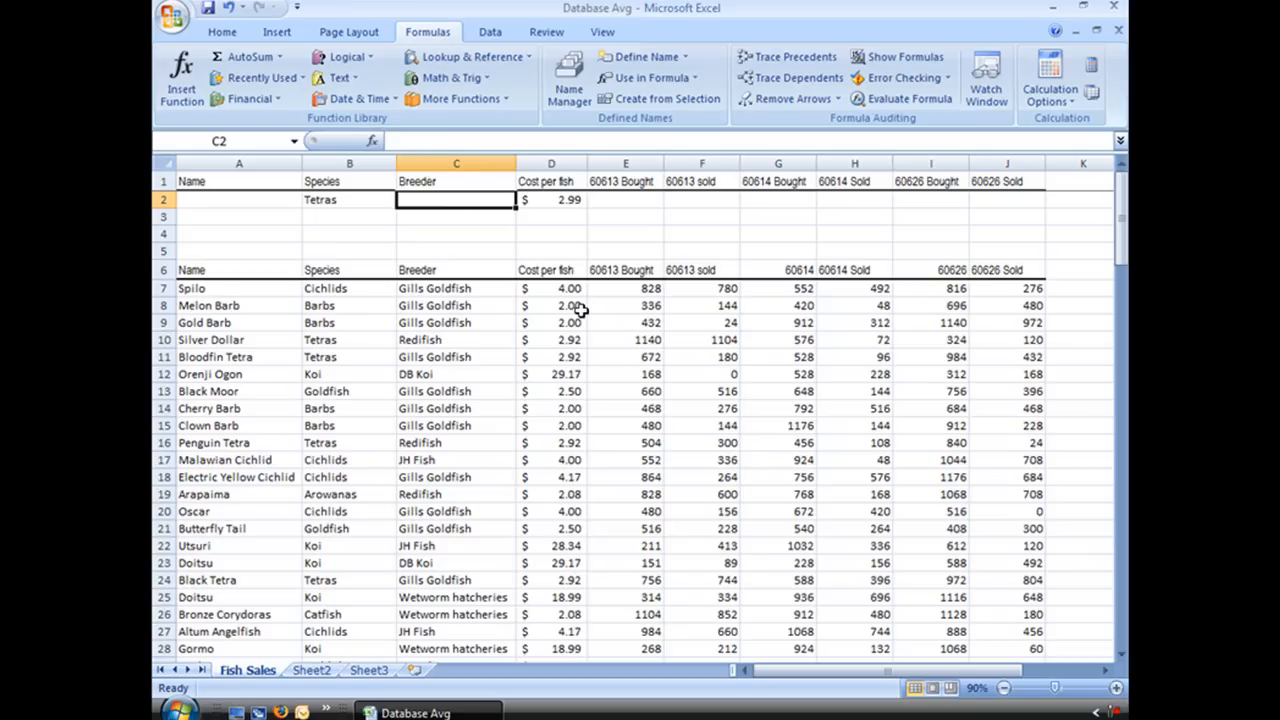
{"action": "type", "text": "Gill"}
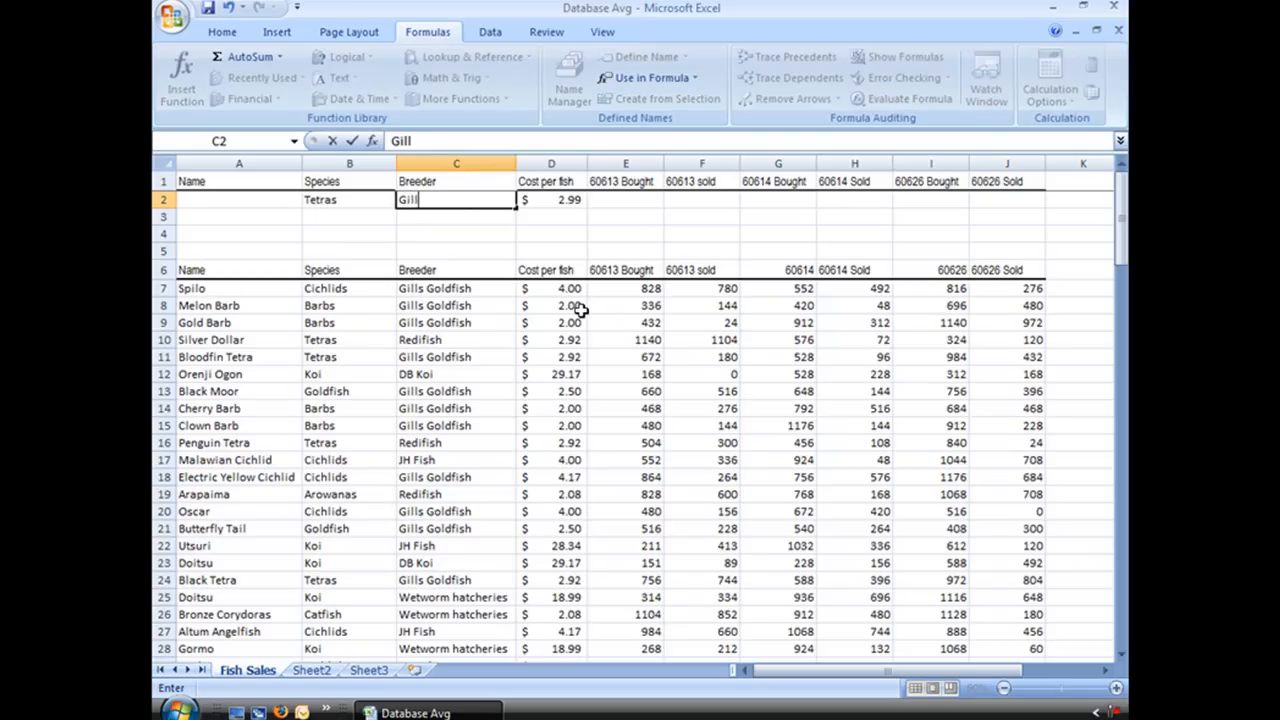
{"action": "type", "text": "s Goldfish"}
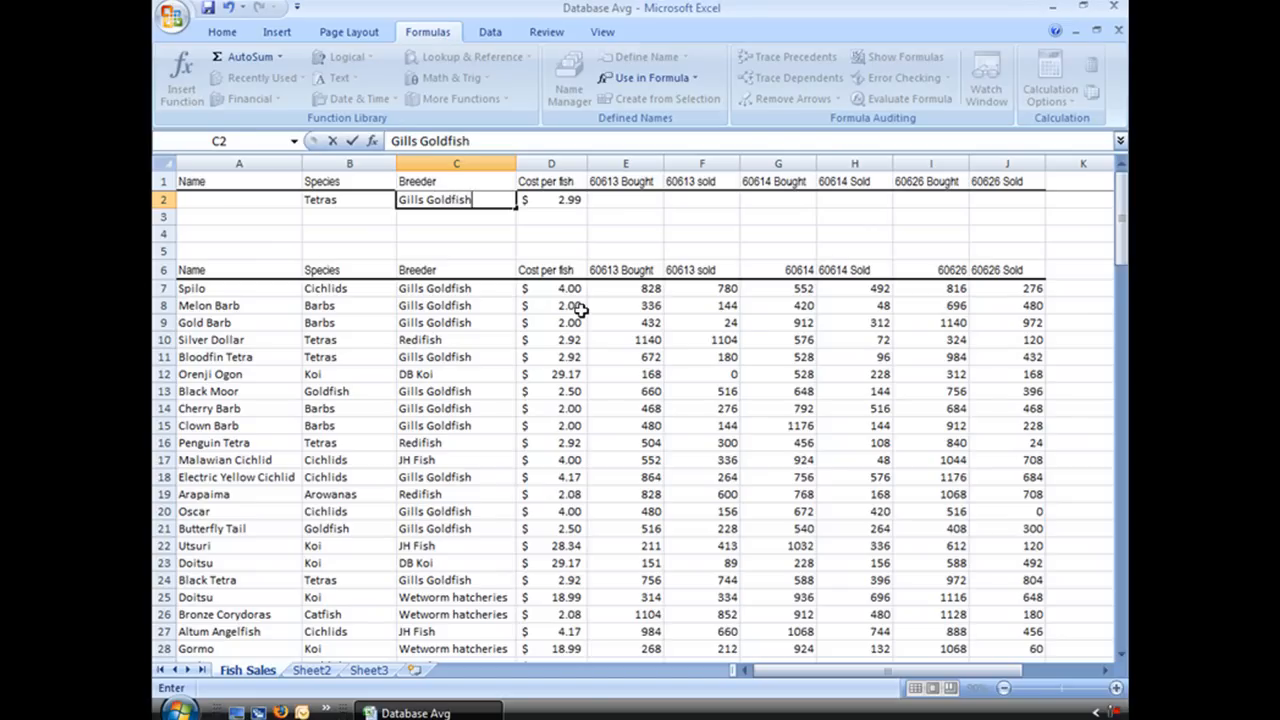
{"action": "left_click", "coordinate": [556, 199]}
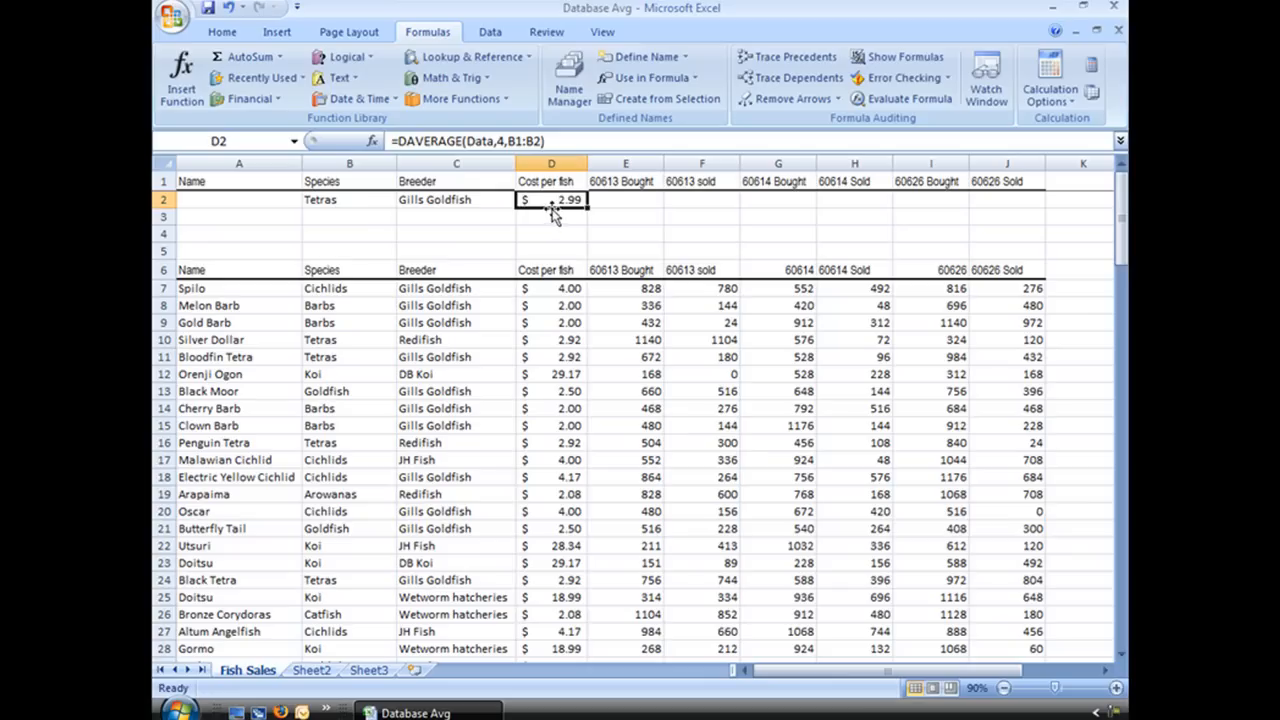
Step: Change the criteria range of the DAVERAGE function in cell D2 to B1:C2
{"action": "left_click", "coordinate": [375, 143]}
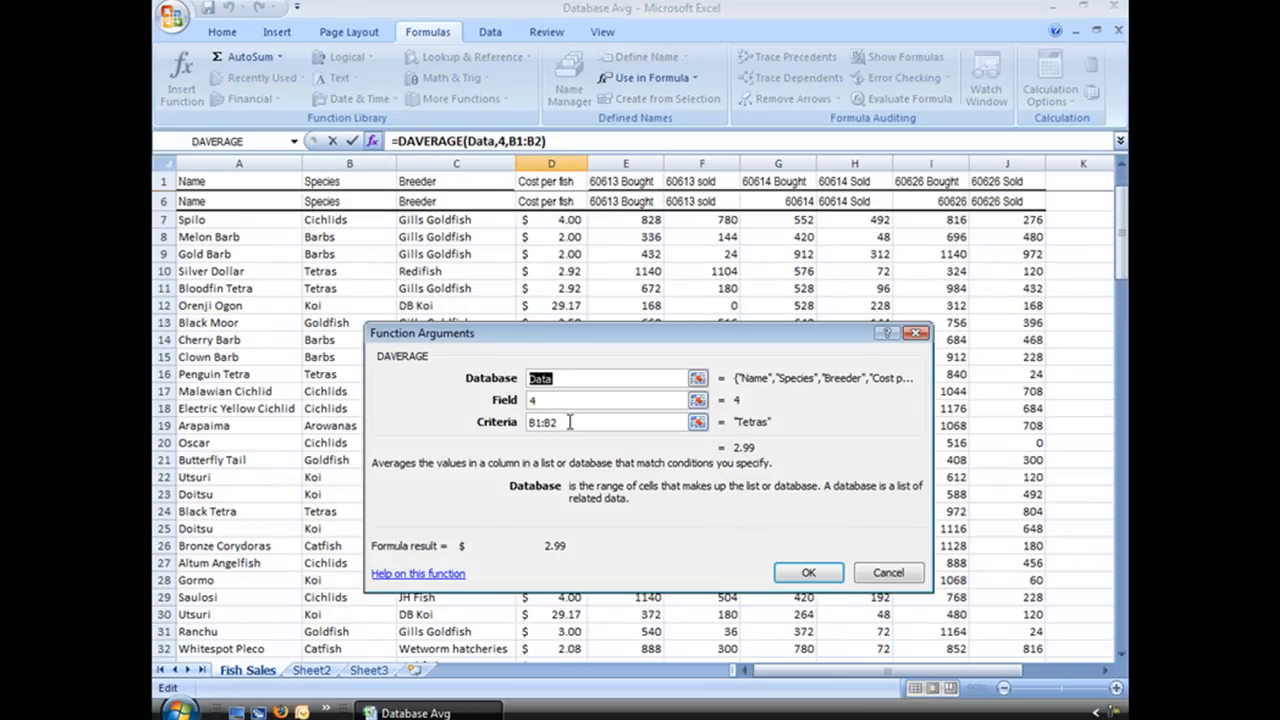
{"action": "left_click_drag", "start_coordinate": [1121, 264], "coordinate": [1120, 246]}
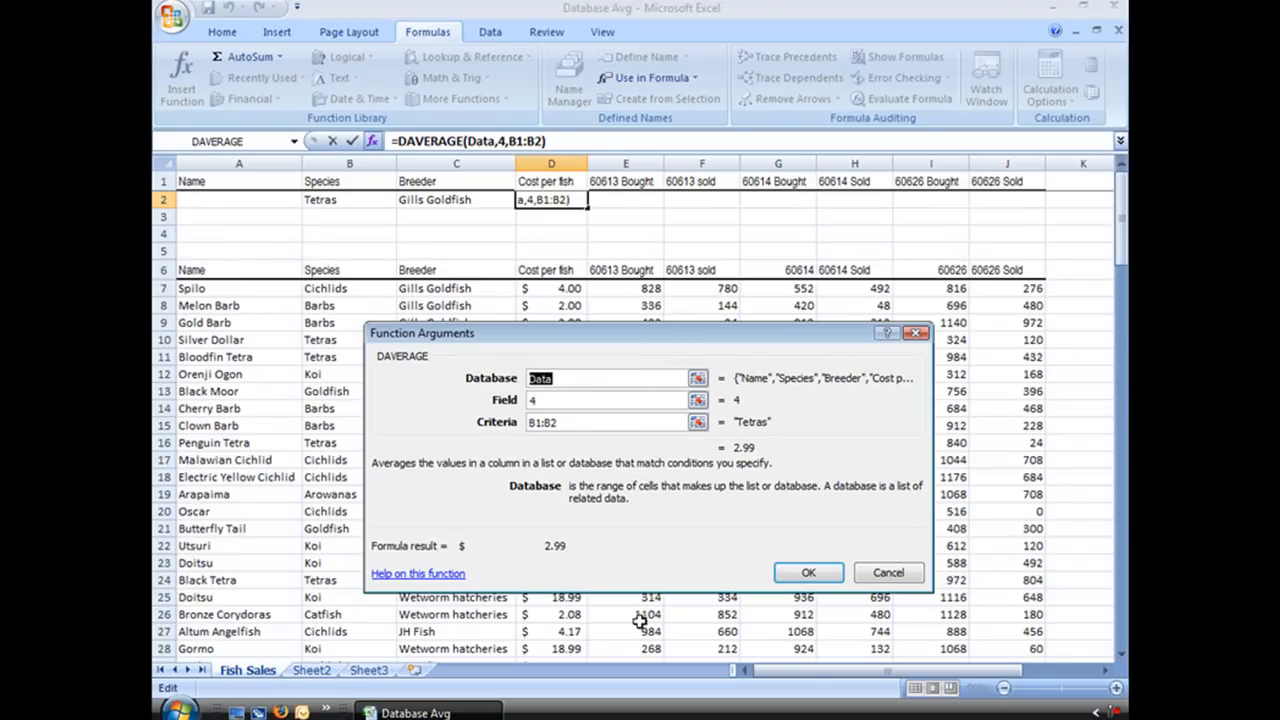
{"action": "left_click", "coordinate": [581, 420]}
{"action": "key", "text": "Delete"}
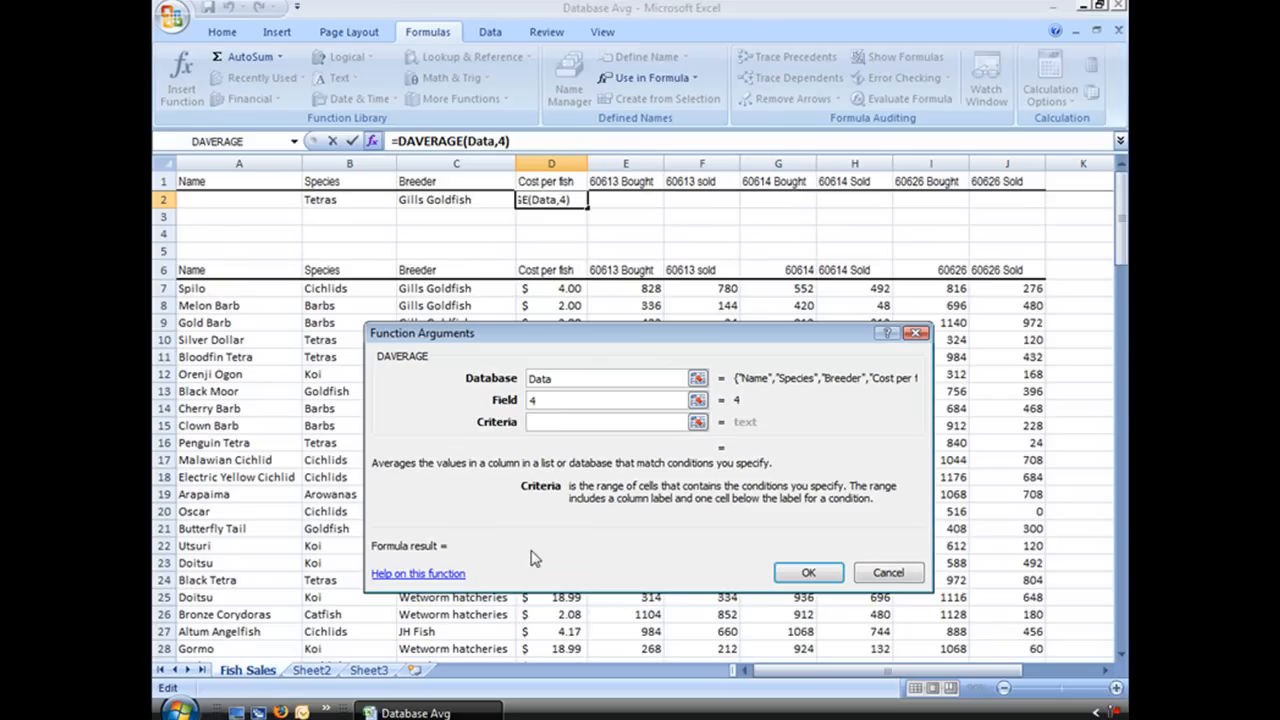
{"action": "left_click_drag", "start_coordinate": [330, 181], "coordinate": [467, 199]}
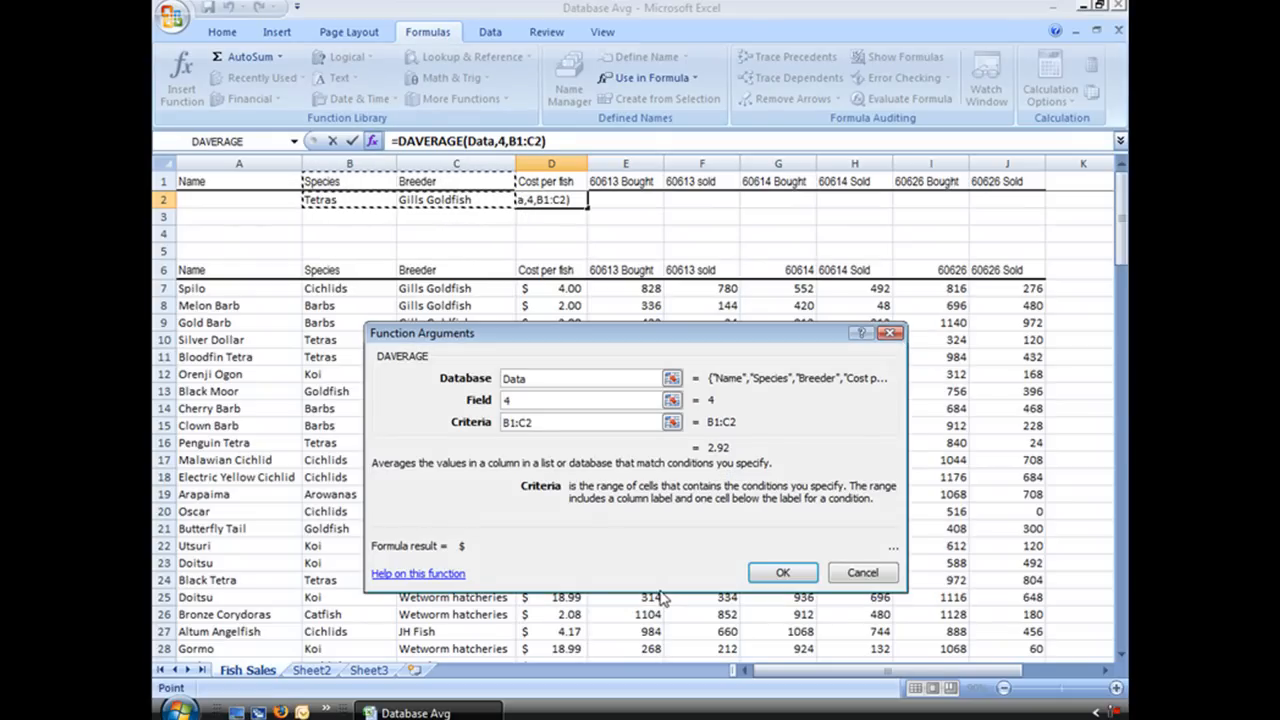
{"action": "left_click", "coordinate": [777, 574]}
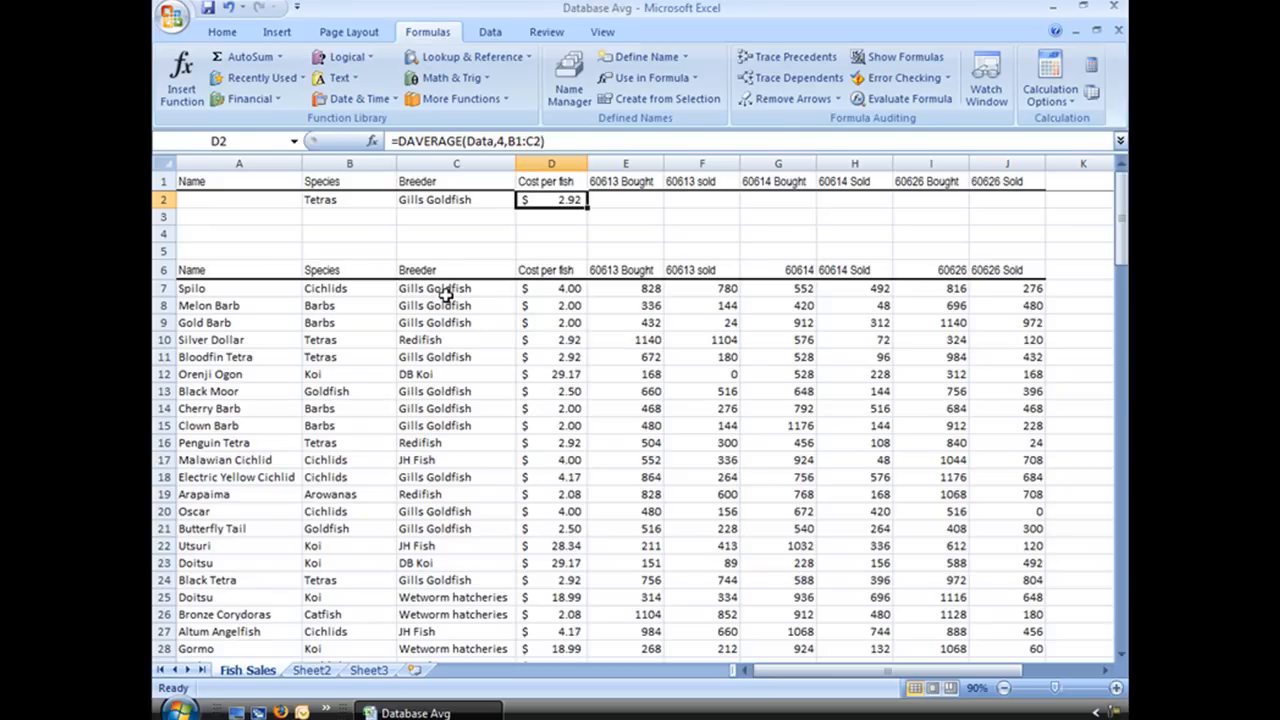
Step: Replace the Species criterion in cell B2 with Barbs
{"action": "left_click", "coordinate": [344, 200]}
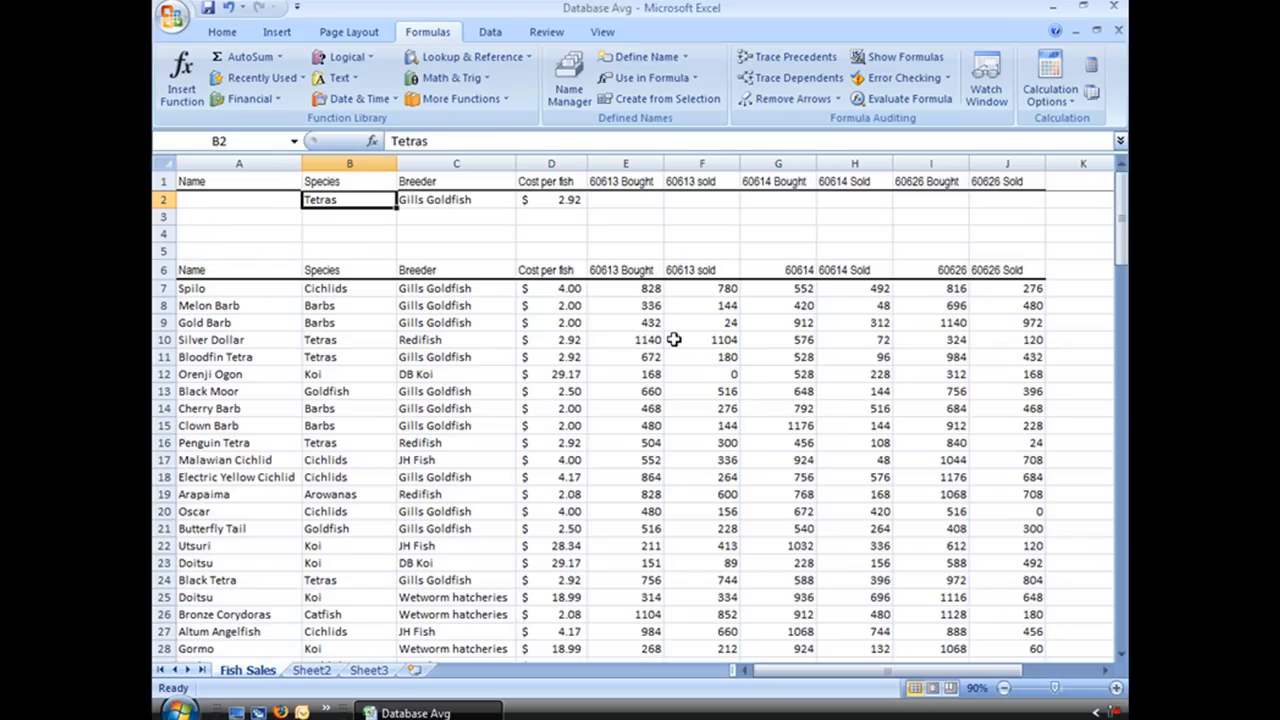
{"action": "type", "text": "Bar"}
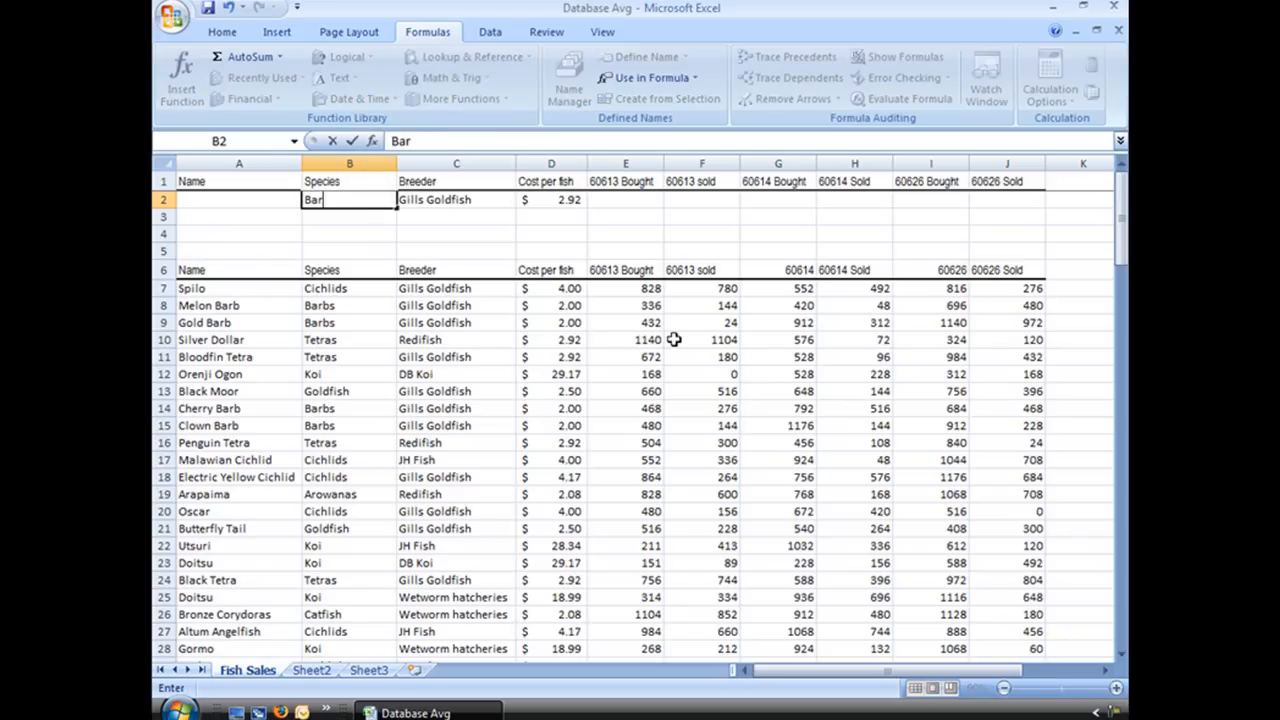
{"action": "type", "text": "bs"}
{"action": "key", "text": "Return"}
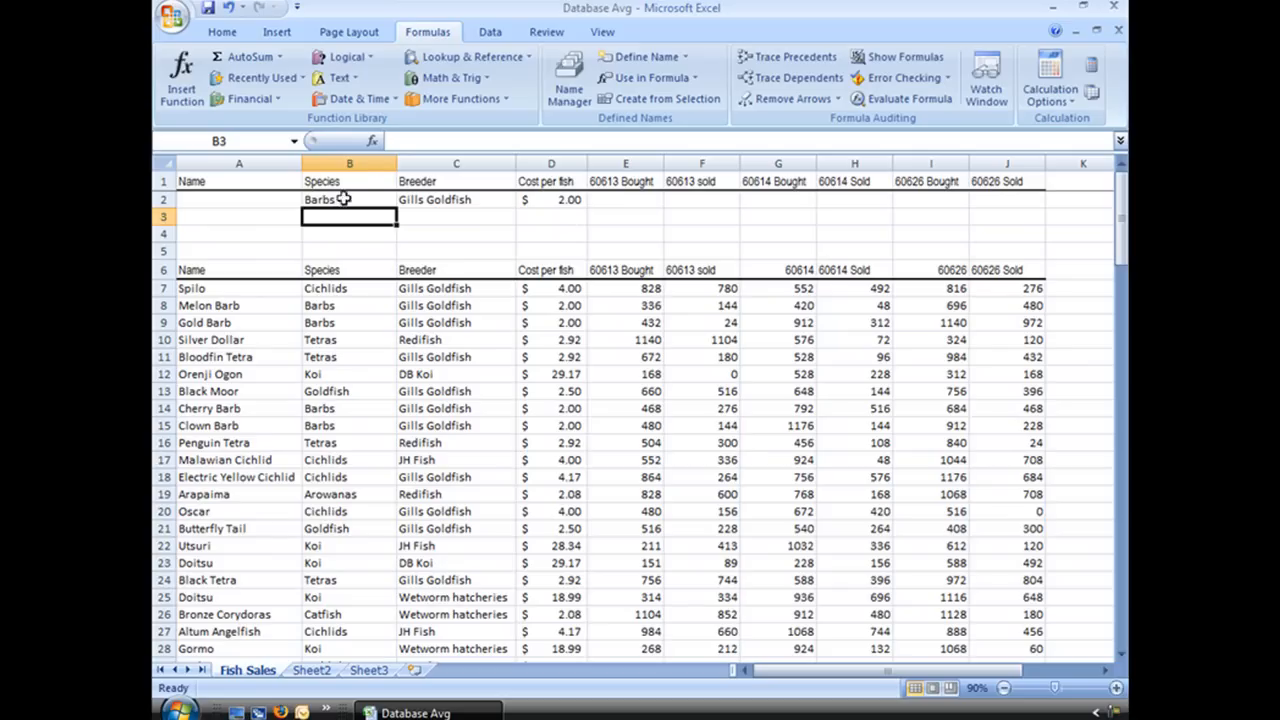
Step: Review the arguments of the DAVERAGE function in cell D2, including its criteria range
{"action": "left_click", "coordinate": [373, 141]}
{"action": "left_click", "coordinate": [790, 611]}
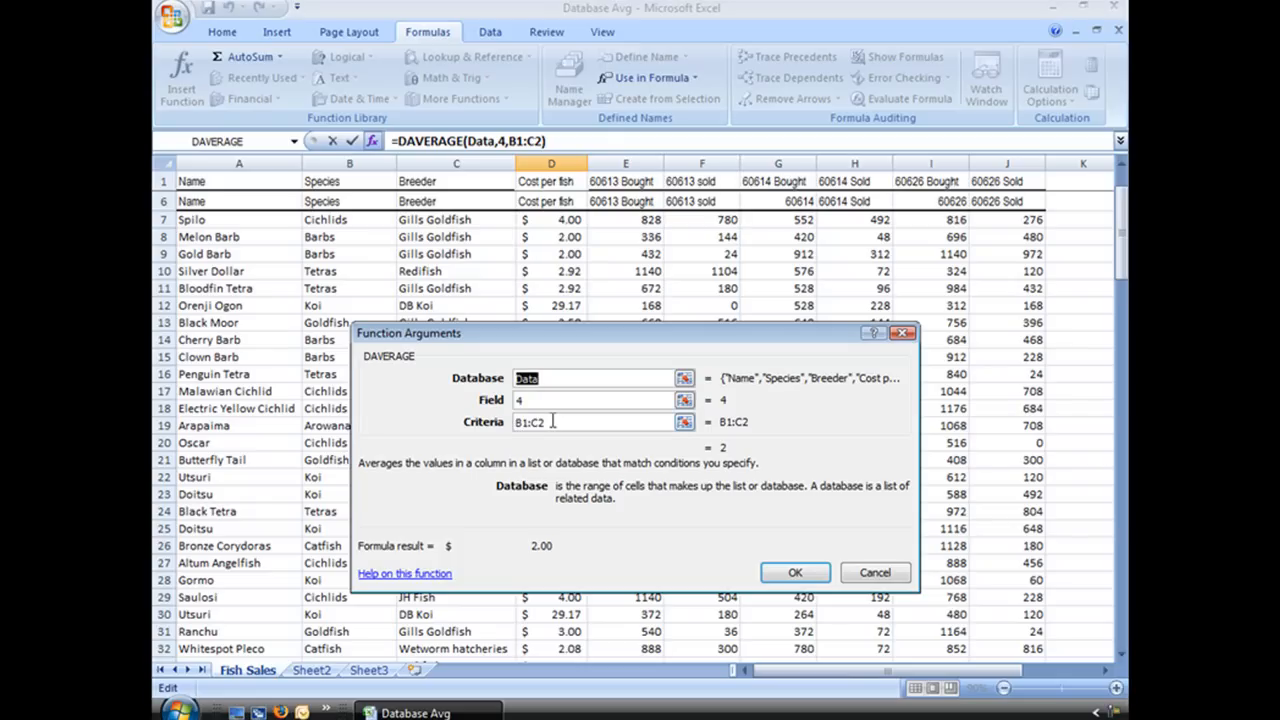
{"action": "left_click_drag", "start_coordinate": [1121, 264], "coordinate": [1121, 247]}
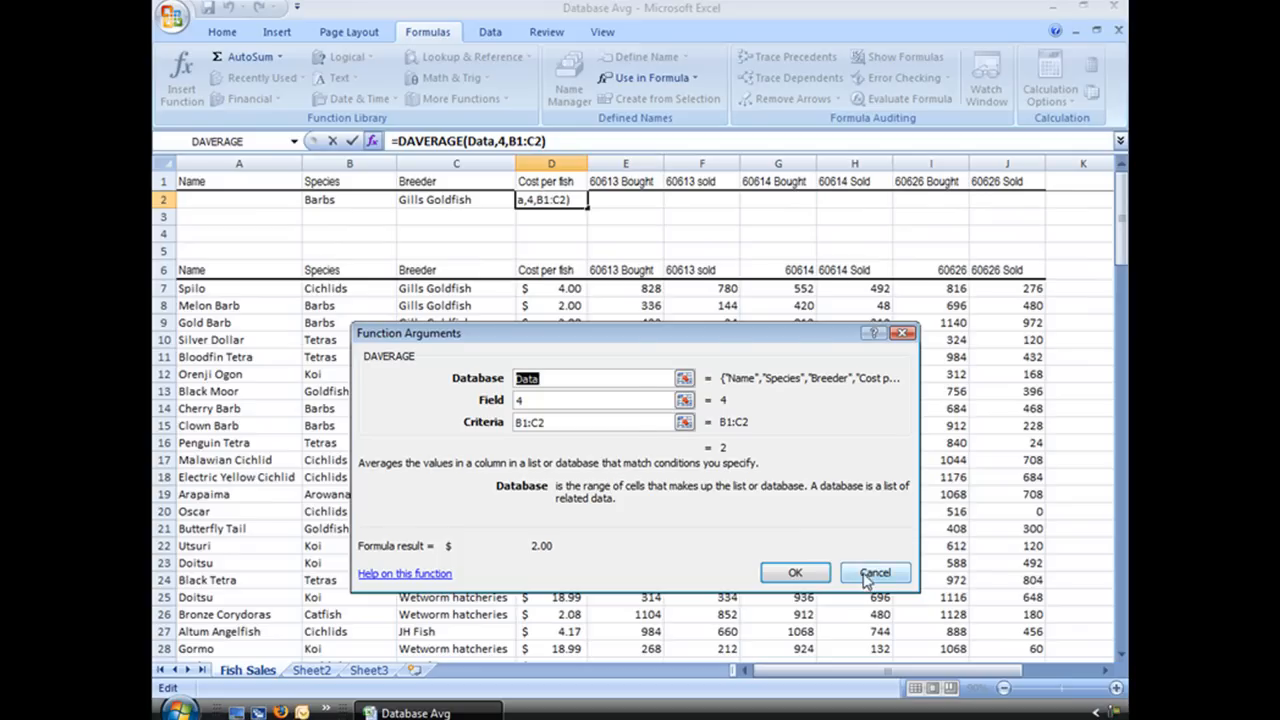
{"action": "left_click", "coordinate": [800, 574]}
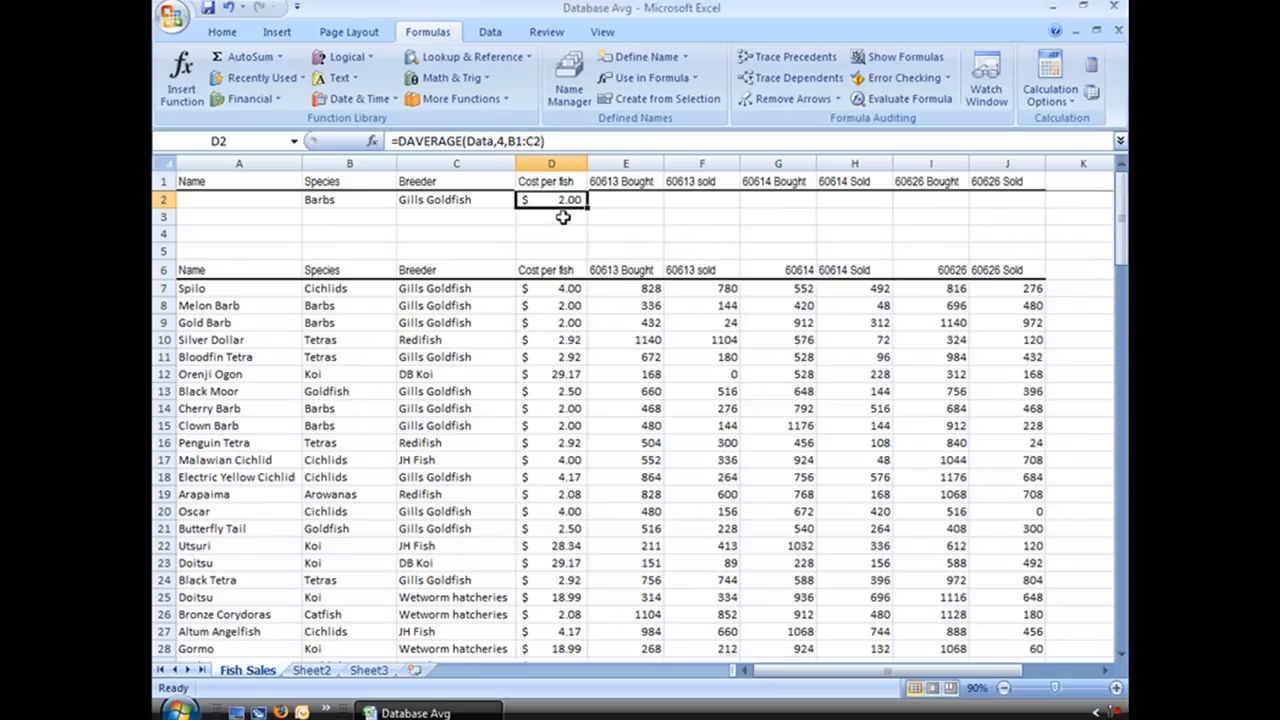
Step: Enter Tetras as a second Species criterion in cell B3
{"action": "left_click", "coordinate": [335, 219]}
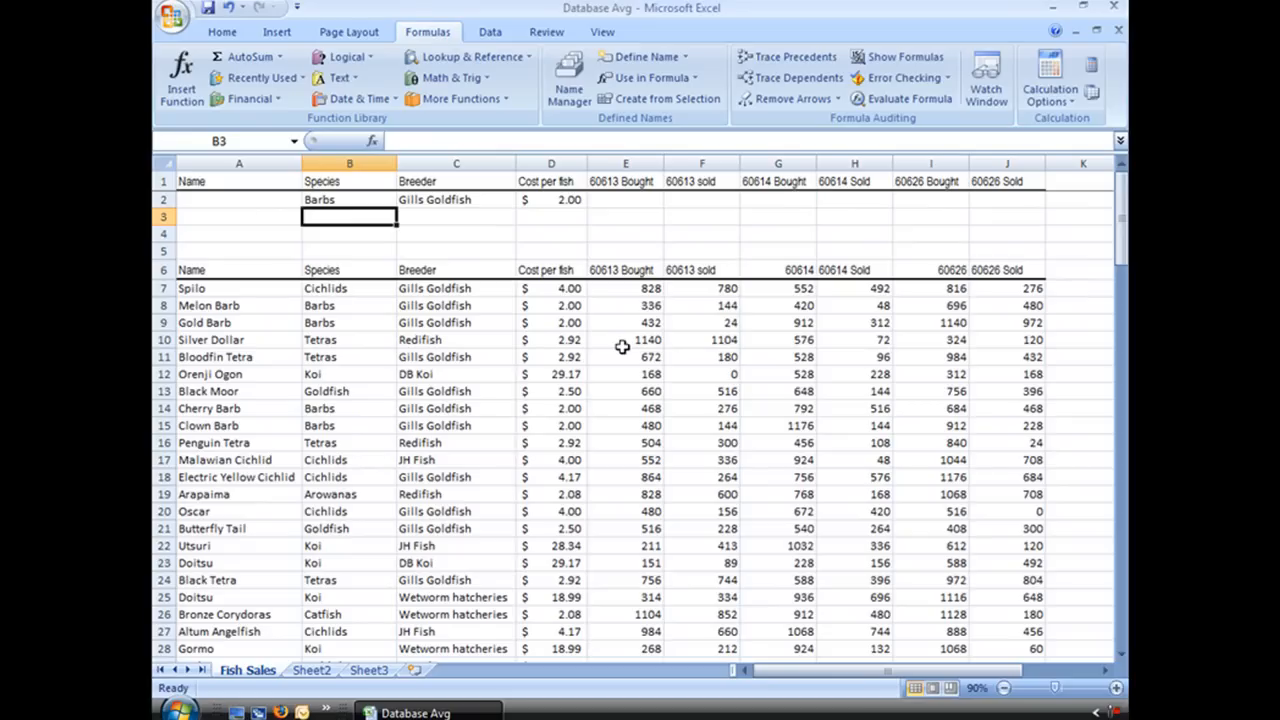
{"action": "type", "text": "T"}
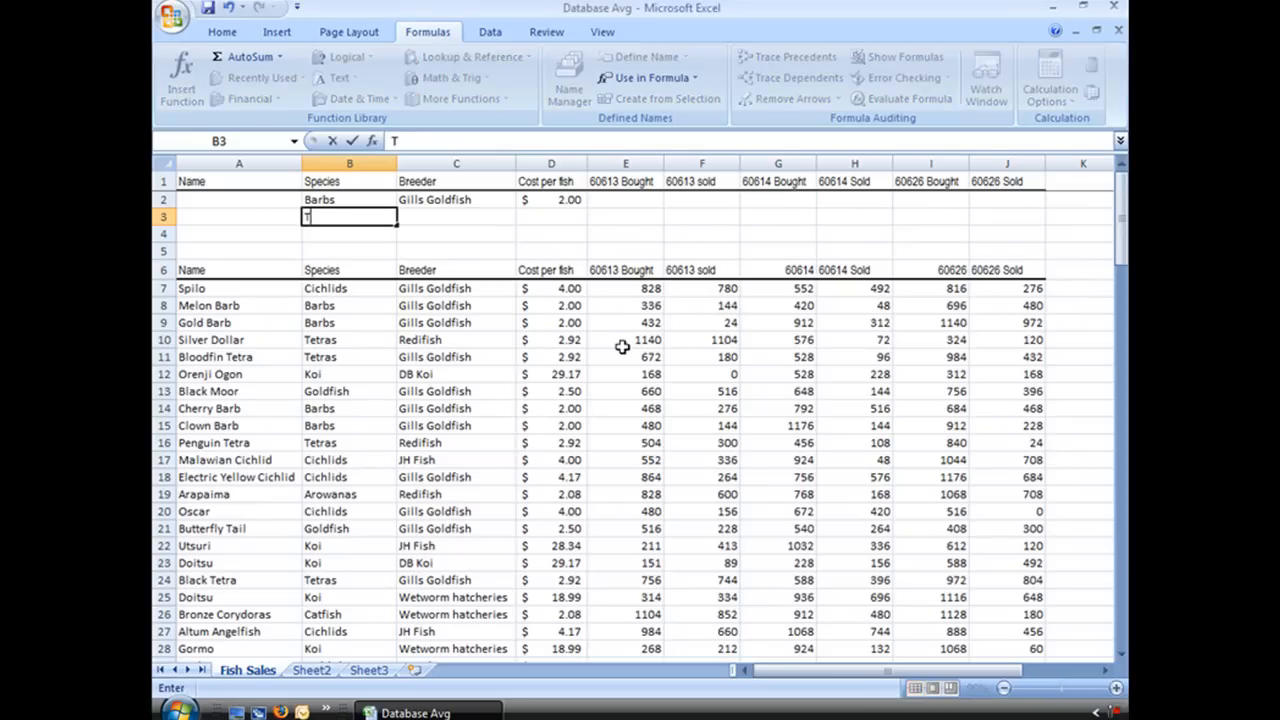
{"action": "type", "text": "etras"}
{"action": "left_click", "coordinate": [428, 214]}
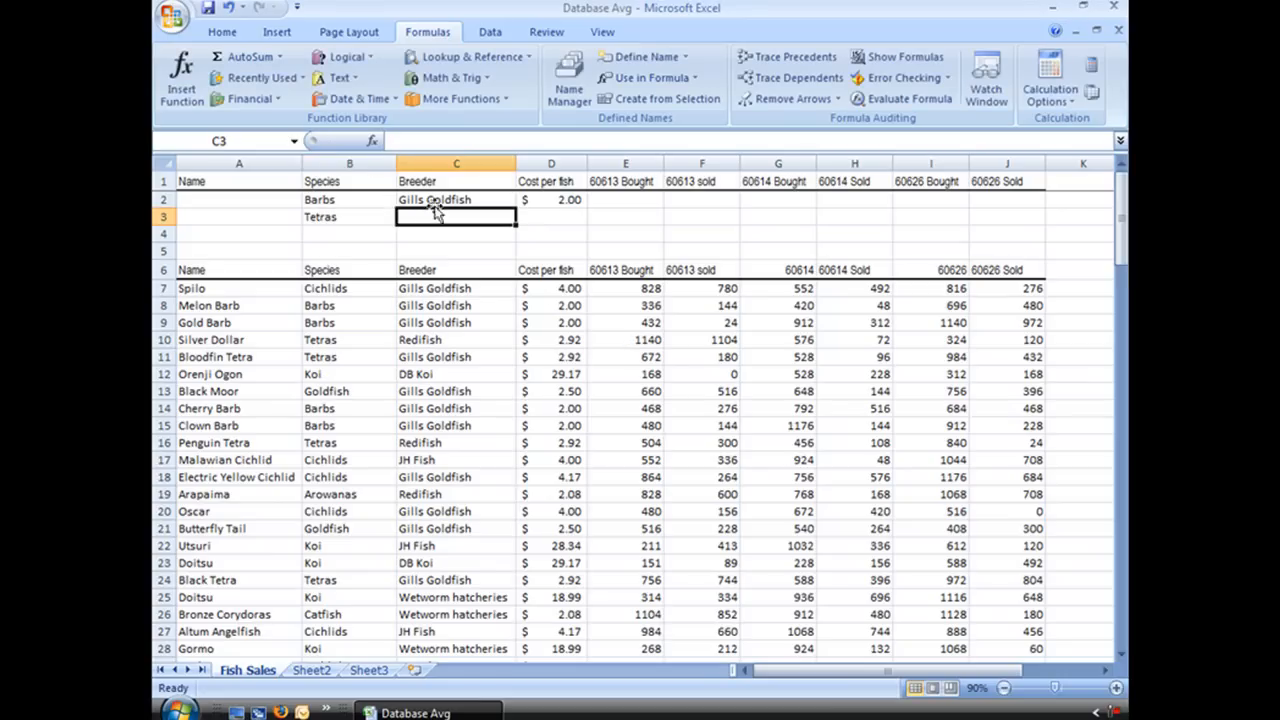
Step: Copy the Gills Goldfish breeder criterion from cell C2 into cell C3
{"action": "left_click", "coordinate": [436, 198]}
{"action": "right_click", "coordinate": [441, 200]}
{"action": "left_click", "coordinate": [484, 229]}
{"action": "left_click", "coordinate": [432, 216]}
{"action": "right_click", "coordinate": [438, 217]}
{"action": "left_click", "coordinate": [484, 274]}
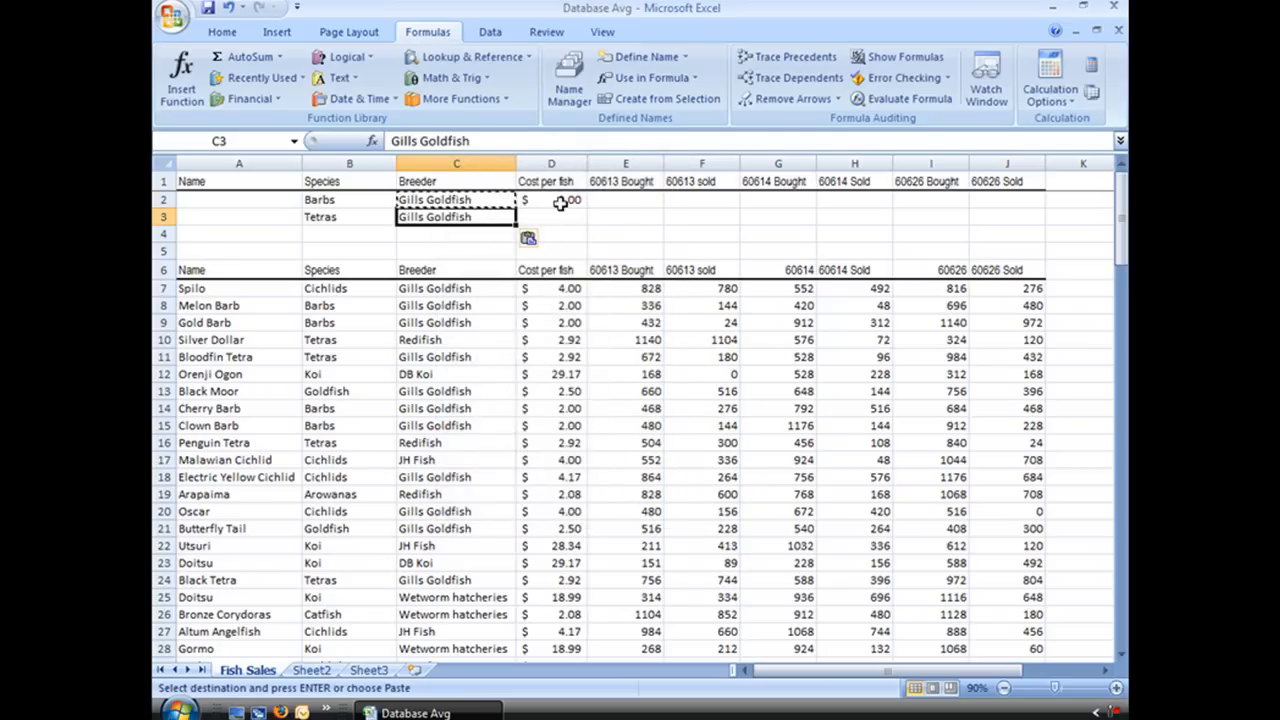
Step: Extend the criteria range of the DAVERAGE function in cell D2 to B1:C3
{"action": "left_click", "coordinate": [556, 201]}
{"action": "key", "text": "Escape"}
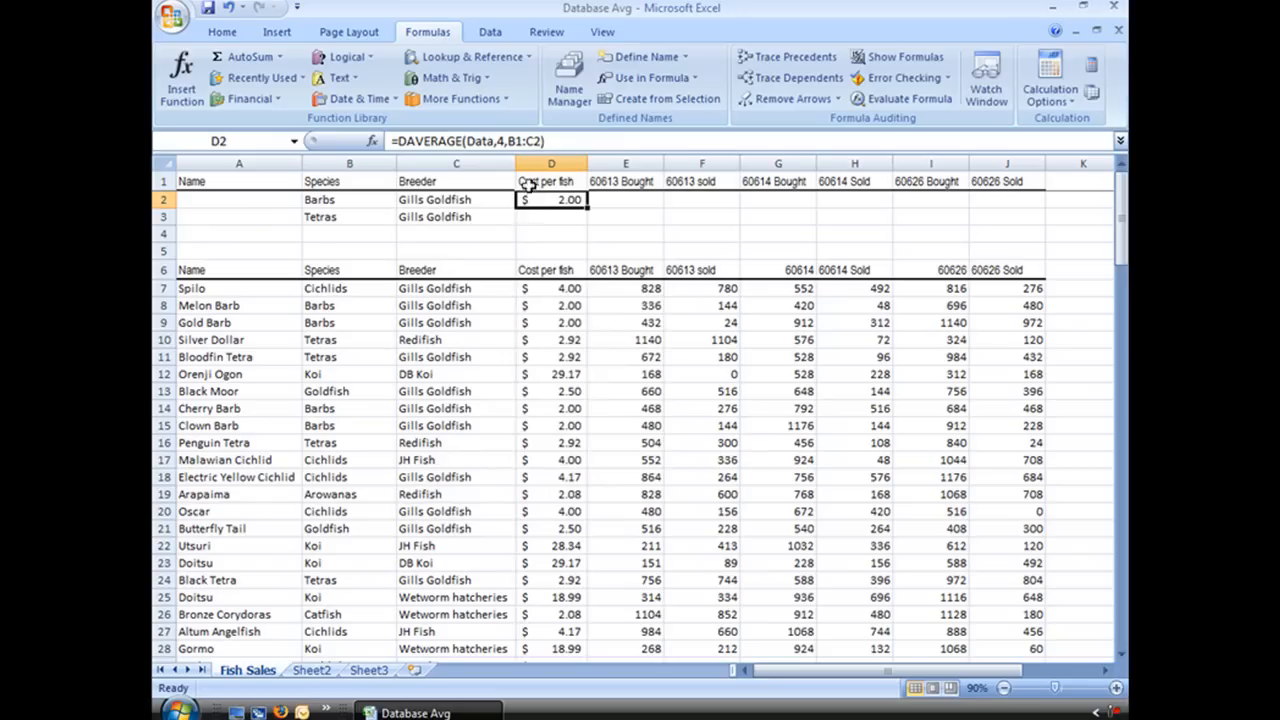
{"action": "left_click", "coordinate": [376, 143]}
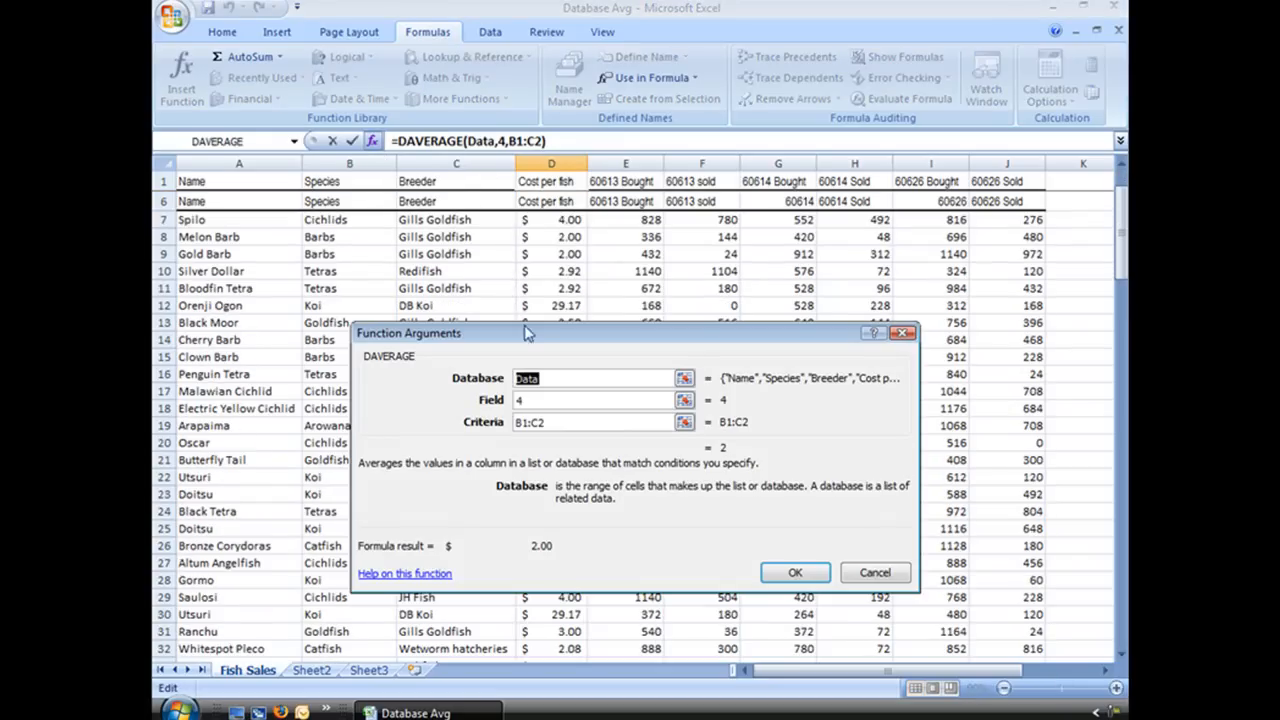
{"action": "left_click", "coordinate": [563, 422]}
{"action": "left_click_drag", "start_coordinate": [338, 184], "coordinate": [456, 220]}
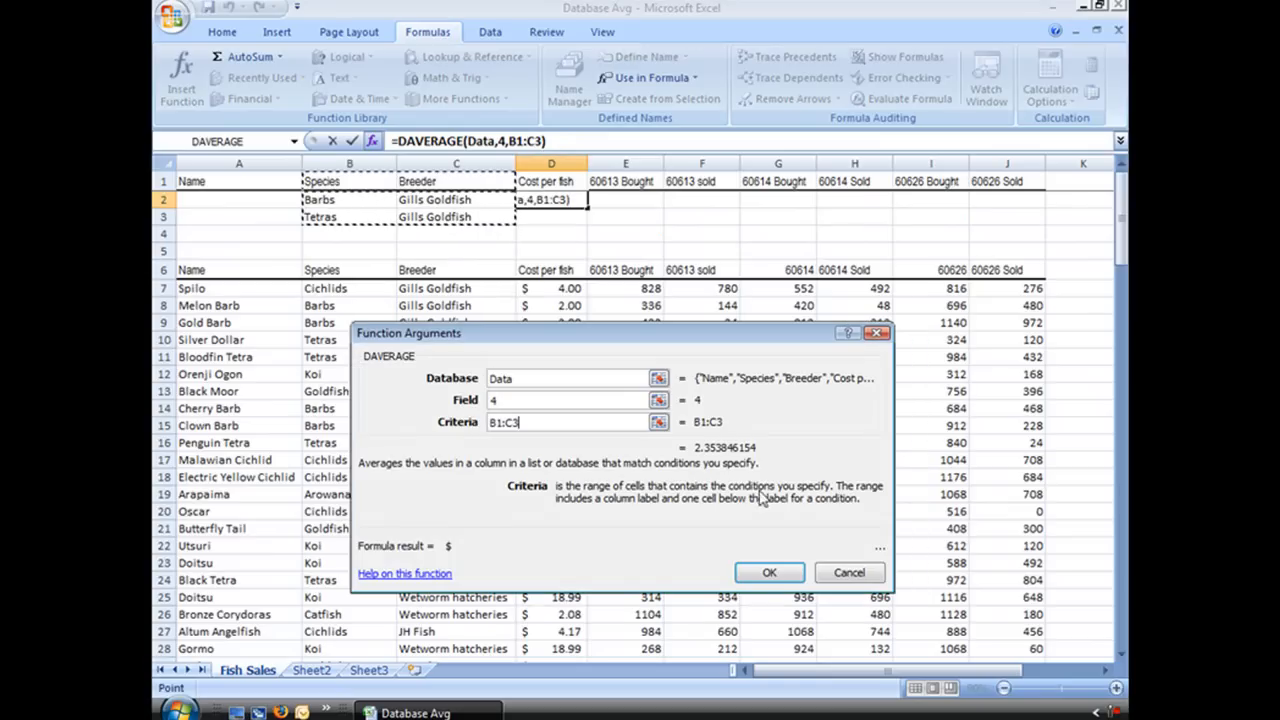
{"action": "left_click", "coordinate": [767, 572]}
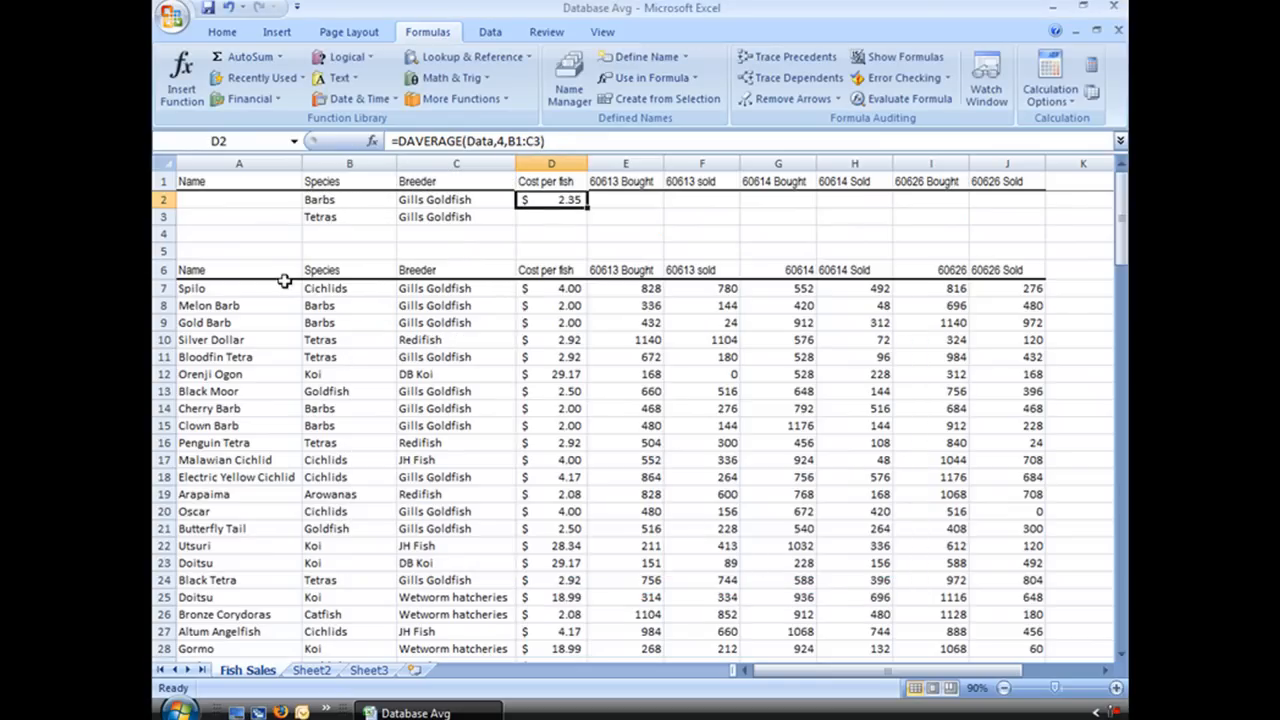